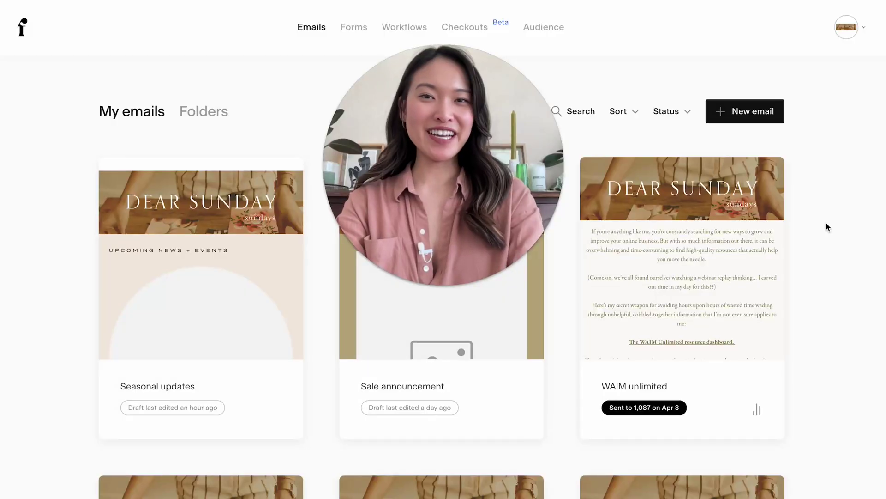
# Show Flodesk's Audience Segments page, listing All subscribers and the other segments.
pyautogui.moveTo(433, 213)
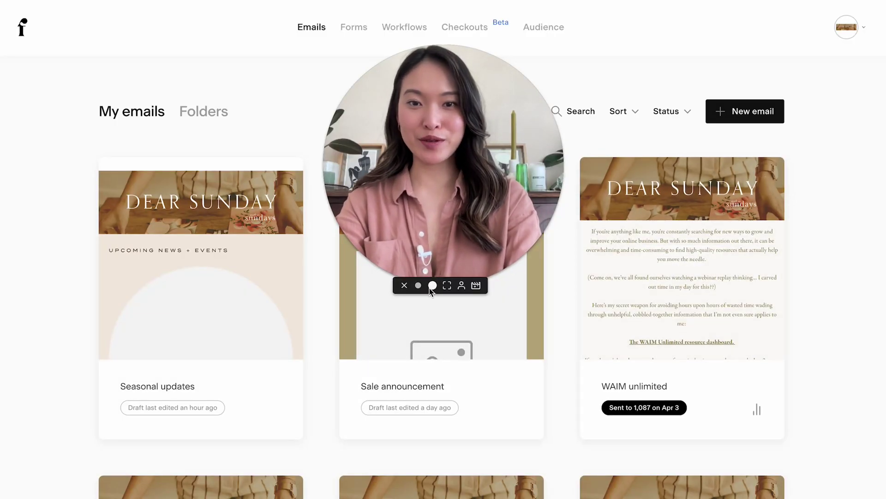
pyautogui.click(417, 285)
pyautogui.moveTo(378, 253); pyautogui.dragTo(57, 153)
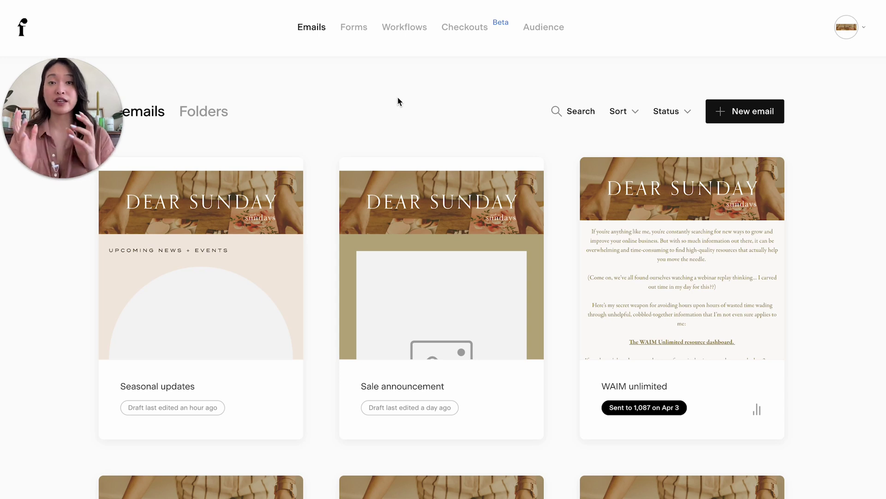
pyautogui.click(543, 27)
pyautogui.click(328, 113)
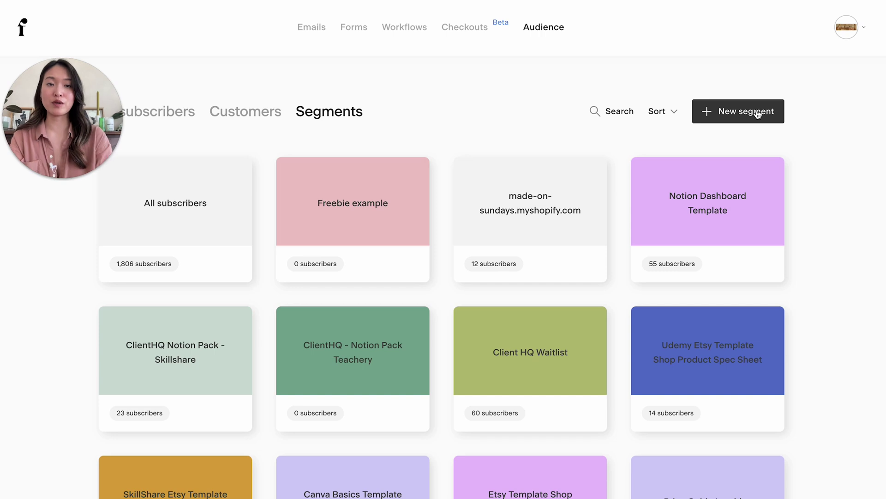
# Add a new segment 'Guide to 3 ways to improve your website' in mustard and save it.
pyautogui.click(759, 114)
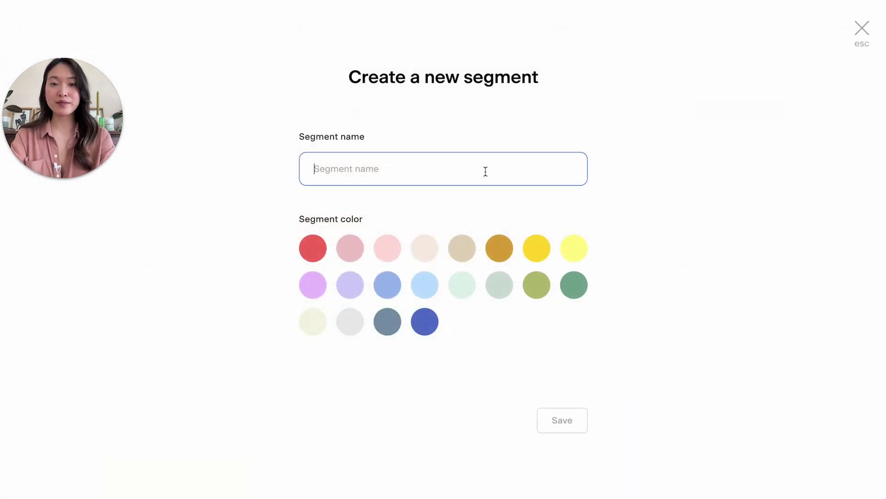
pyautogui.click(483, 170)
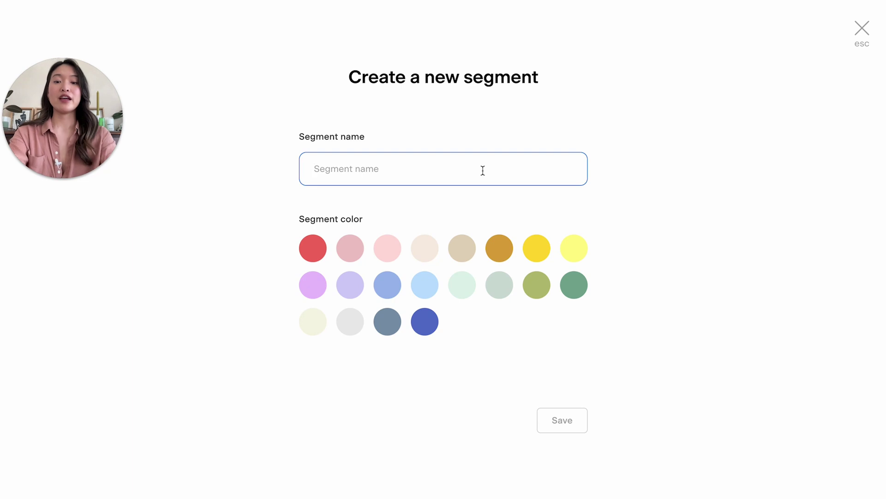
pyautogui.write('Guide t')
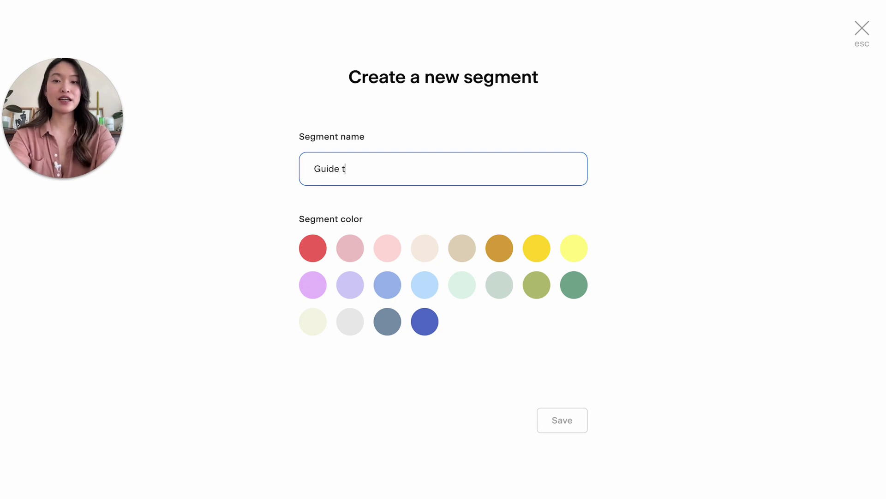
pyautogui.write('o 3 ways ')
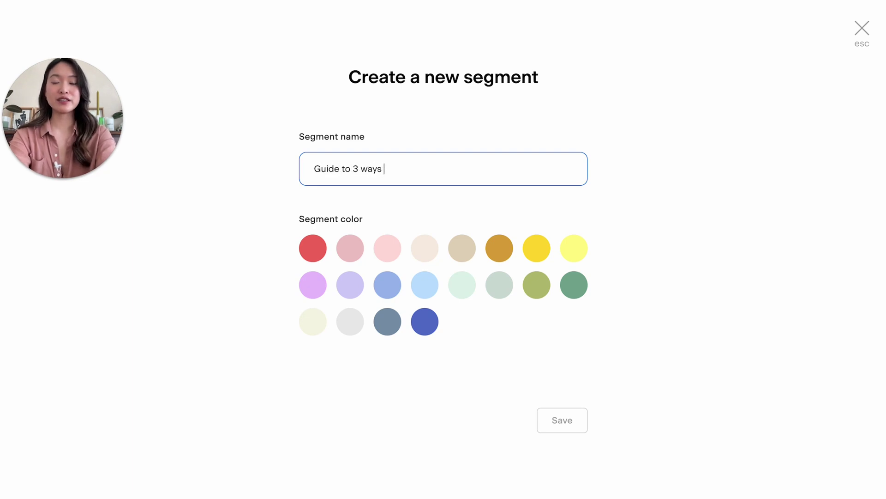
pyautogui.write('to improve your ')
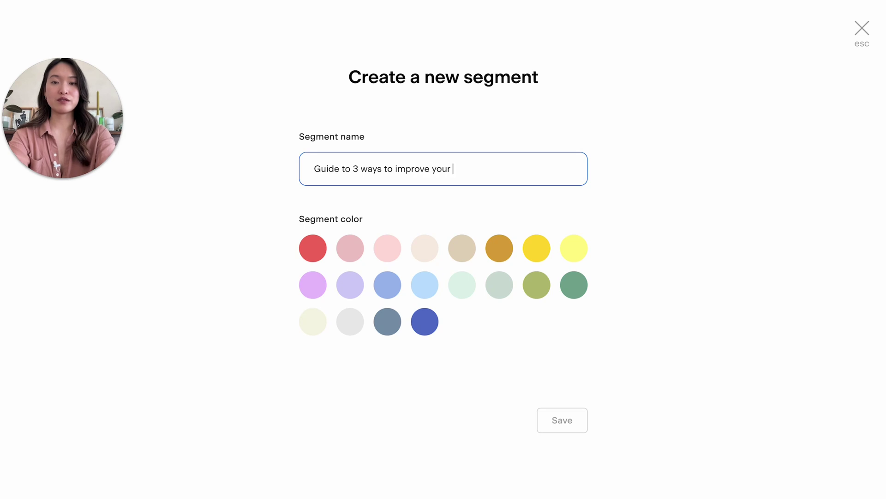
pyautogui.write('website')
pyautogui.click(494, 253)
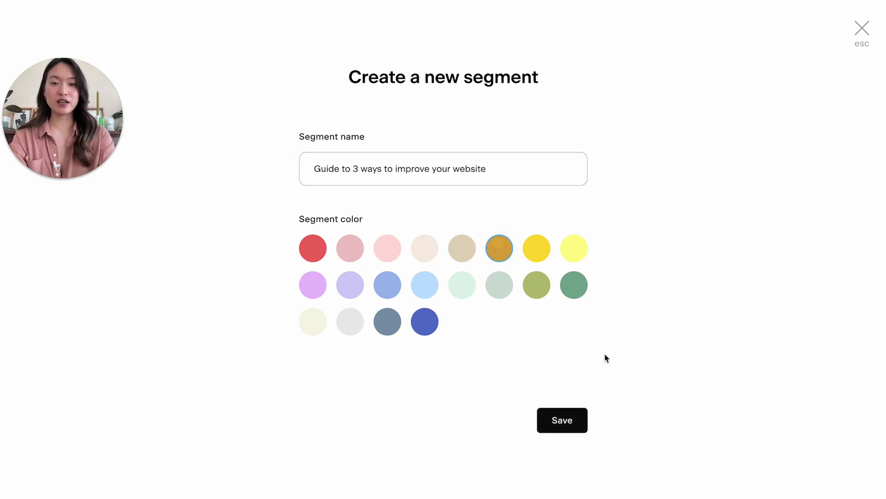
pyautogui.click(561, 424)
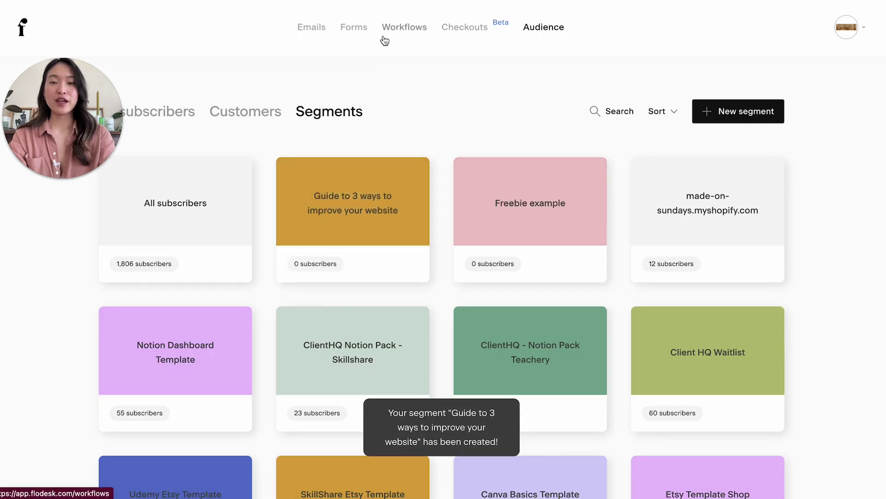
# Start a new form from Forms and filter templates to Inline, showing Ribbon banner.
pyautogui.click(355, 27)
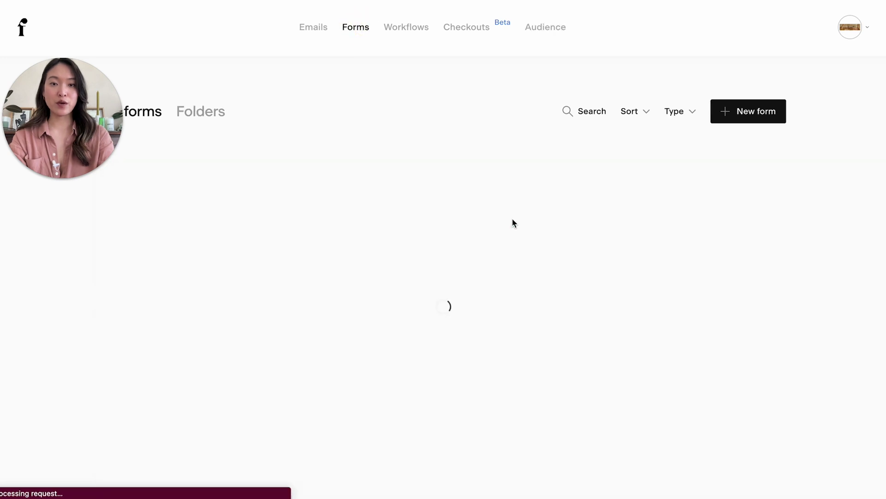
pyautogui.moveTo(91, 125); pyautogui.dragTo(92, 246)
pyautogui.click(767, 111)
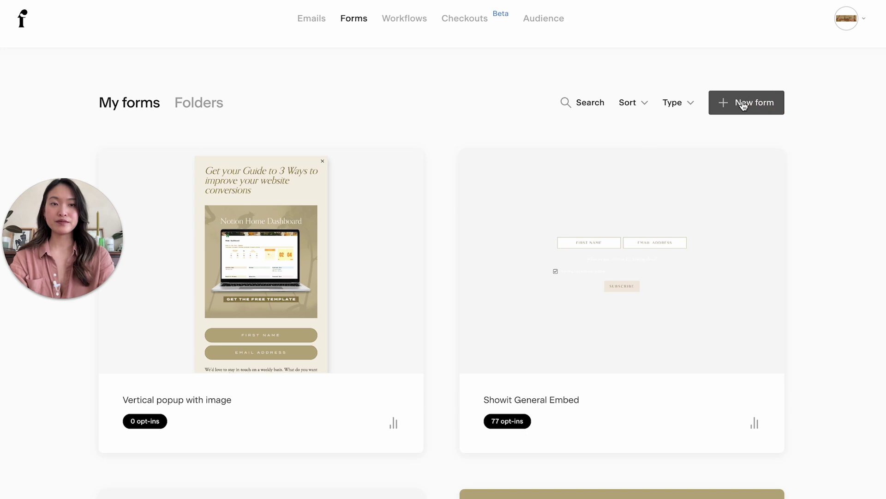
pyautogui.moveTo(60, 216); pyautogui.dragTo(58, 334)
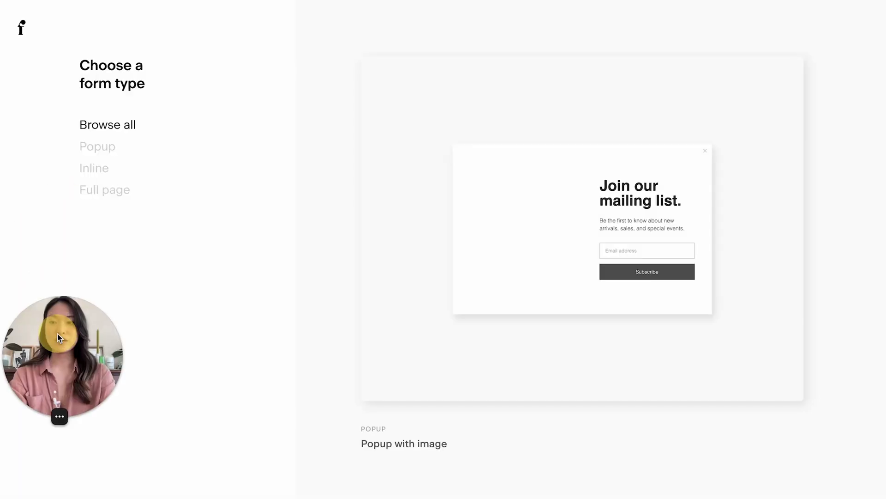
pyautogui.click(152, 215)
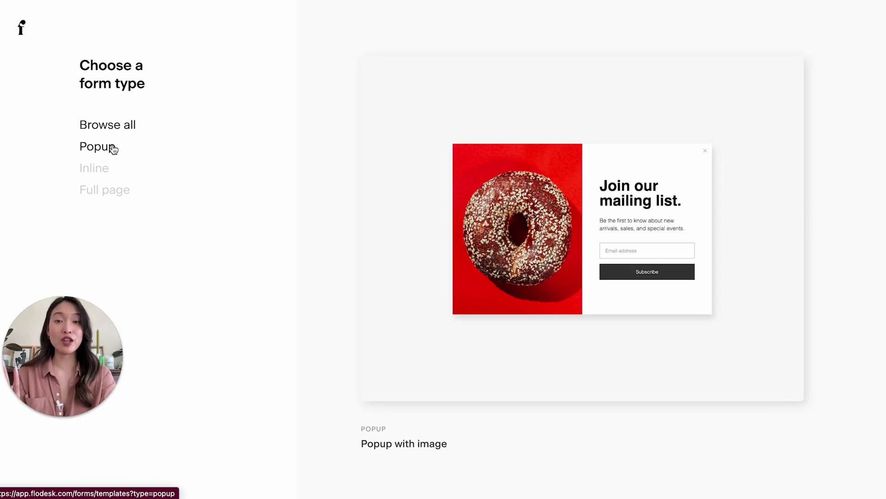
pyautogui.click(109, 169)
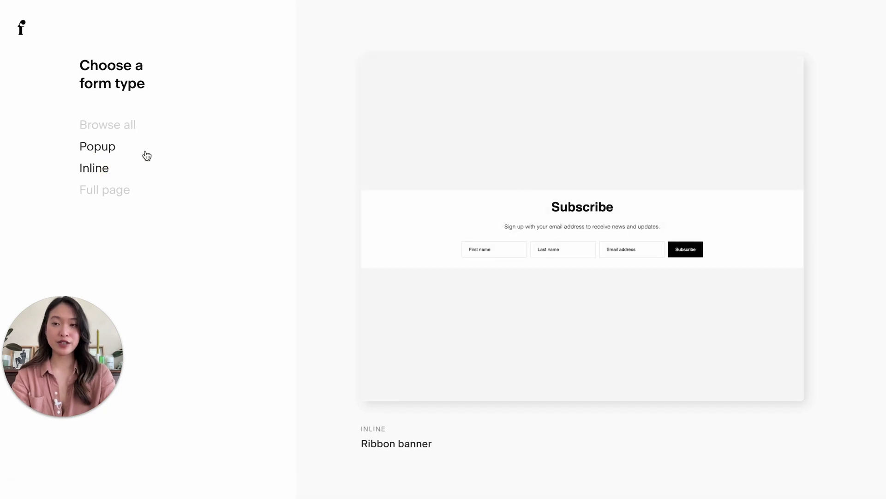
pyautogui.moveTo(507, 283)
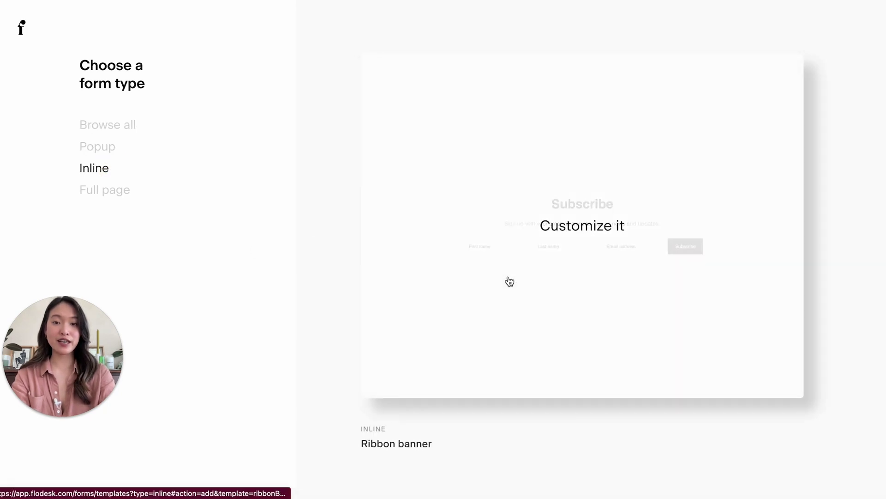
pyautogui.scroll(-5, 510, 282)
pyautogui.scroll(5, 510, 282)
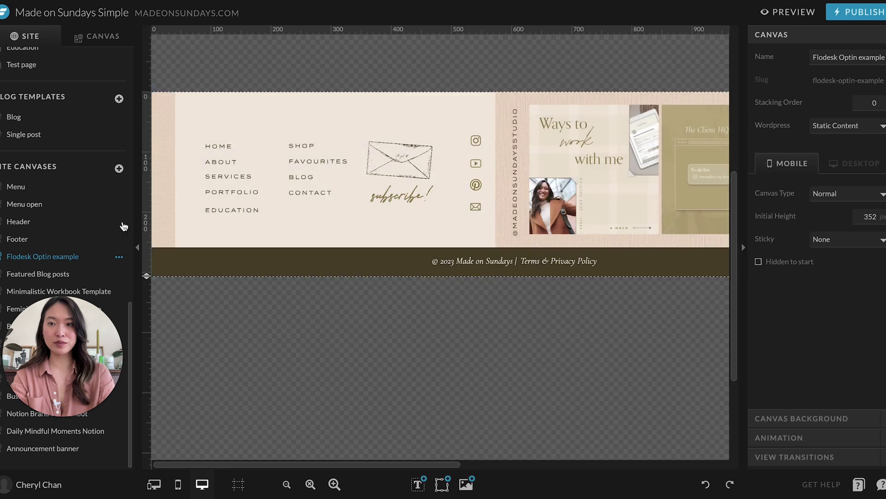
# Open the Menu site canvas with properties hidden and view its layers.
pyautogui.click(23, 186)
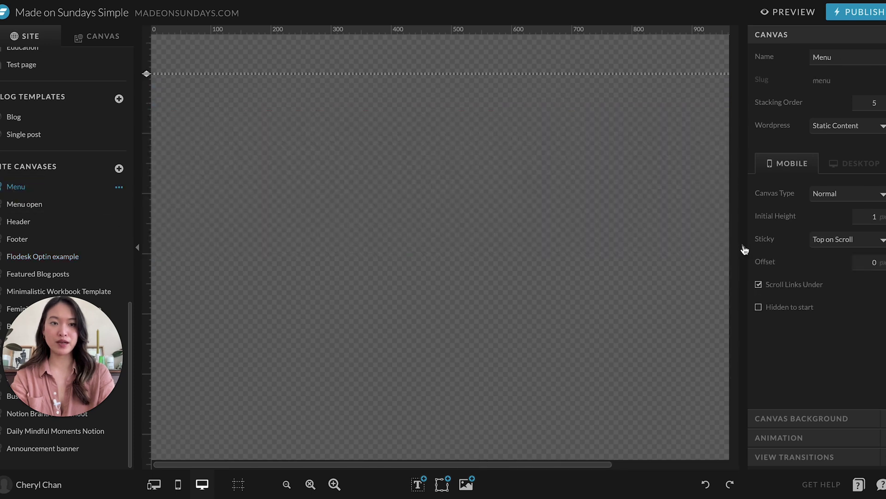
pyautogui.click(744, 249)
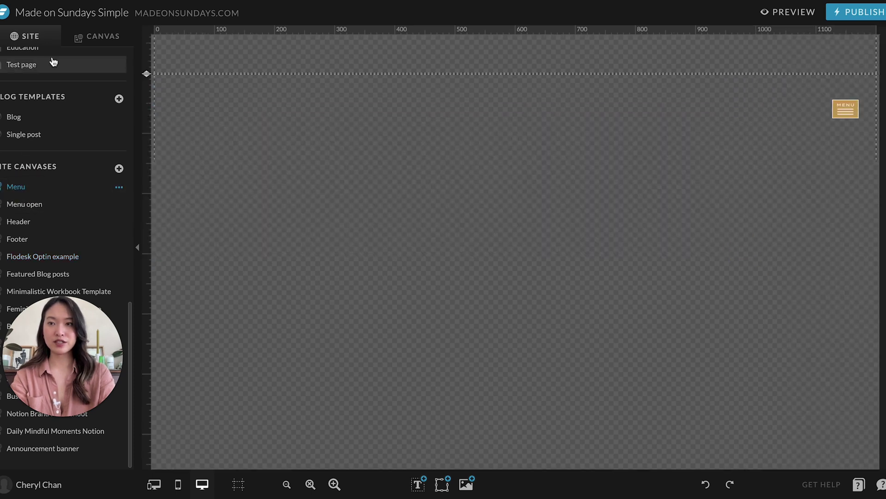
pyautogui.scroll(10, 46, 74)
pyautogui.scroll(5, 45, 65)
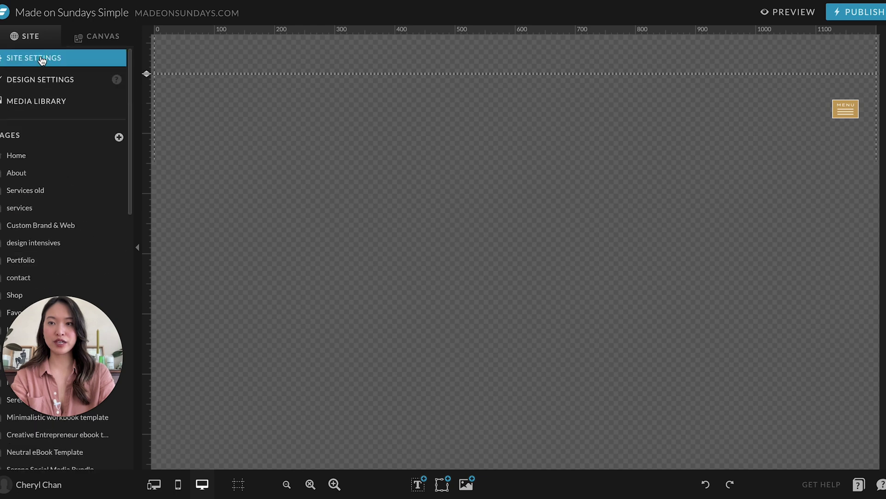
pyautogui.click(94, 36)
# Check the footer on the Home page, then open the Footer site canvas.
pyautogui.click(30, 36)
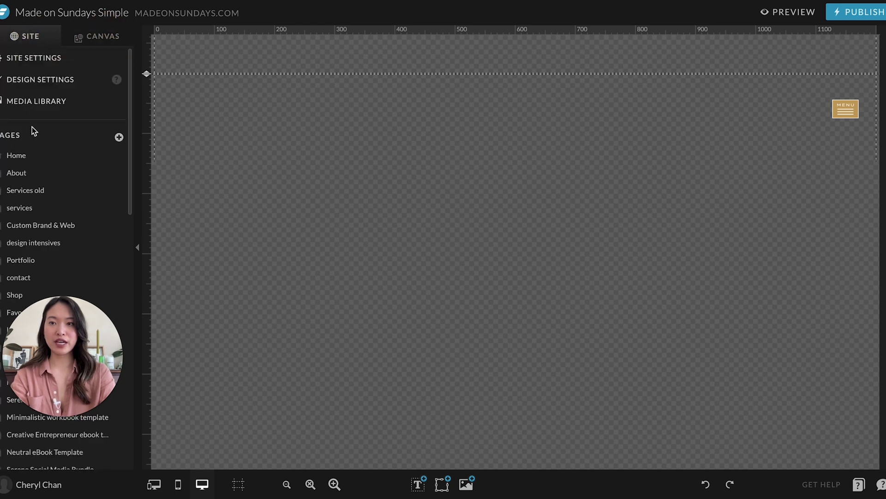
pyautogui.click(22, 156)
pyautogui.scroll(-15, 469, 224)
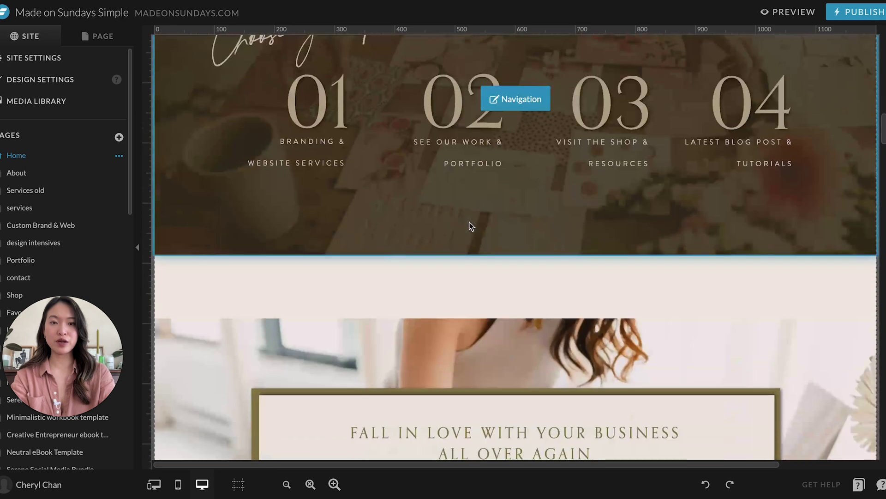
pyautogui.scroll(-15, 470, 226)
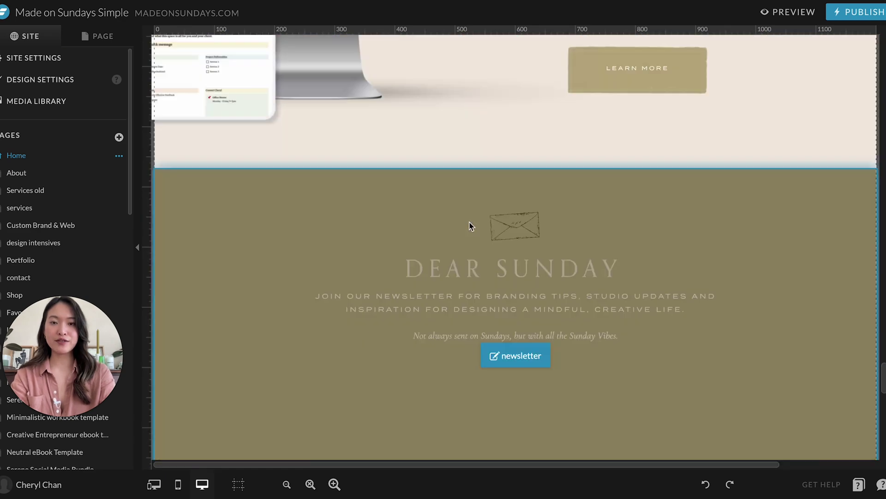
pyautogui.scroll(5, 470, 226)
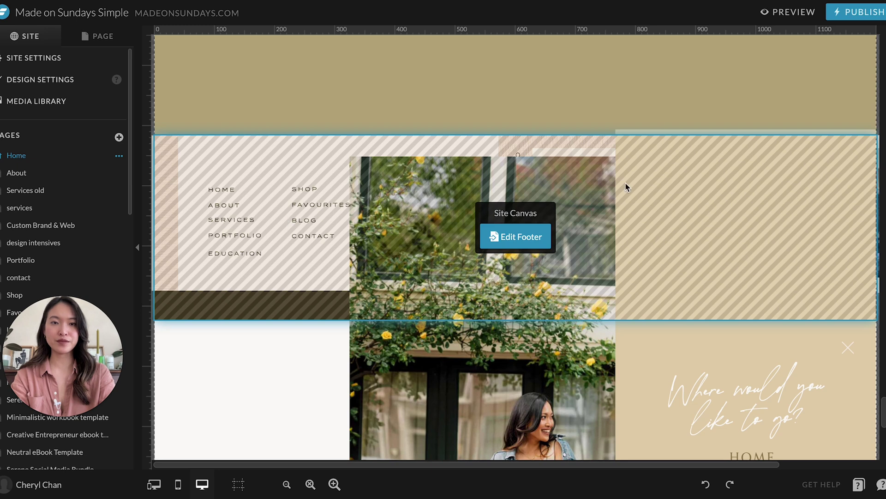
pyautogui.scroll(-10, 60, 224)
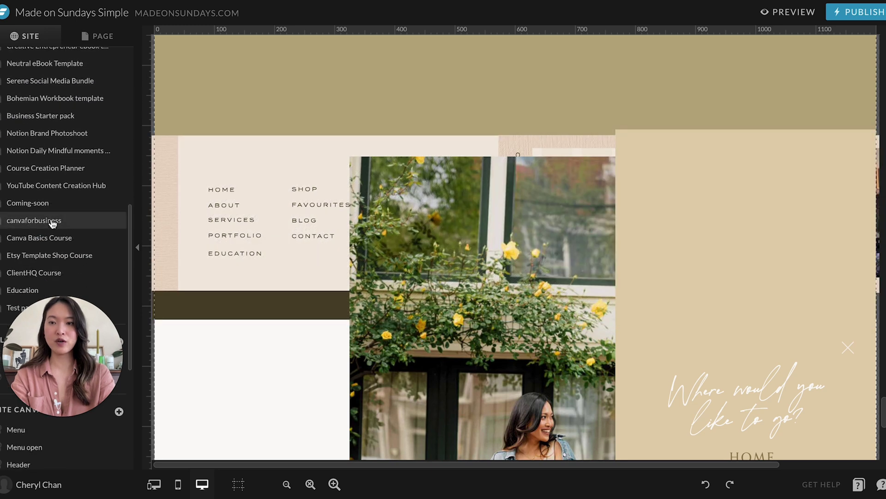
pyautogui.scroll(-4, 52, 225)
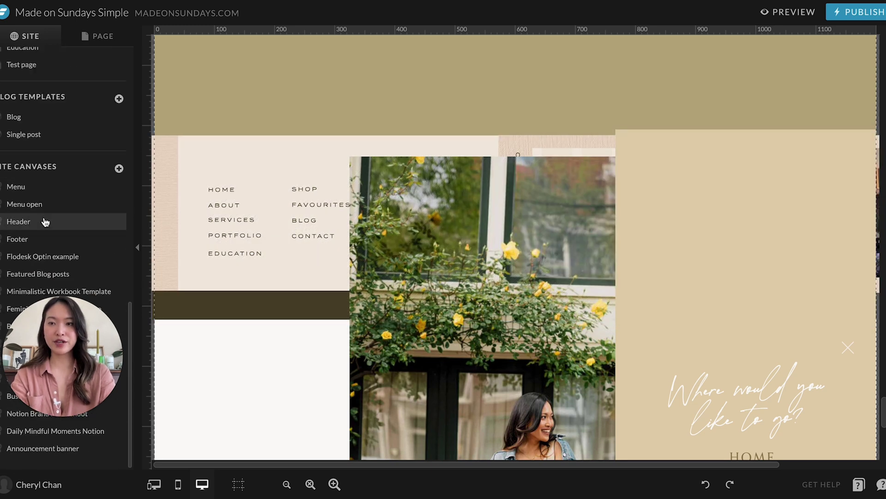
pyautogui.click(35, 244)
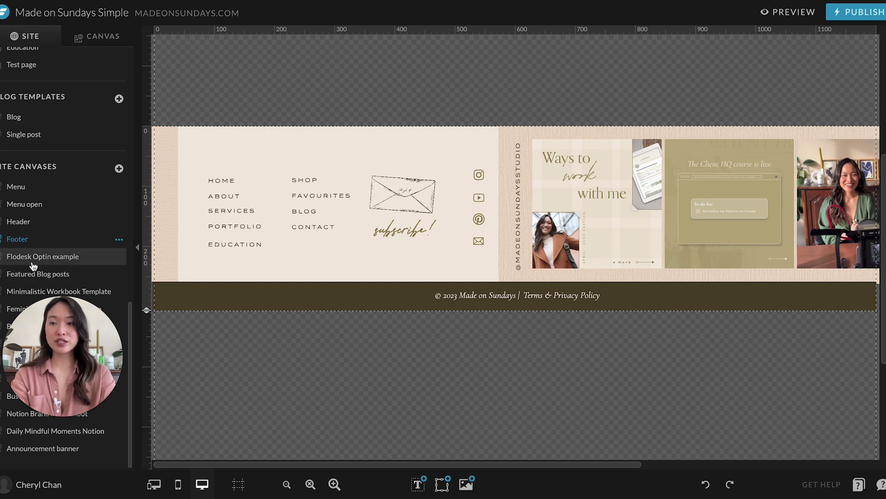
# Delete the menu links/envelope group and the textured left-edge strip from the footer canvas.
pyautogui.click(37, 256)
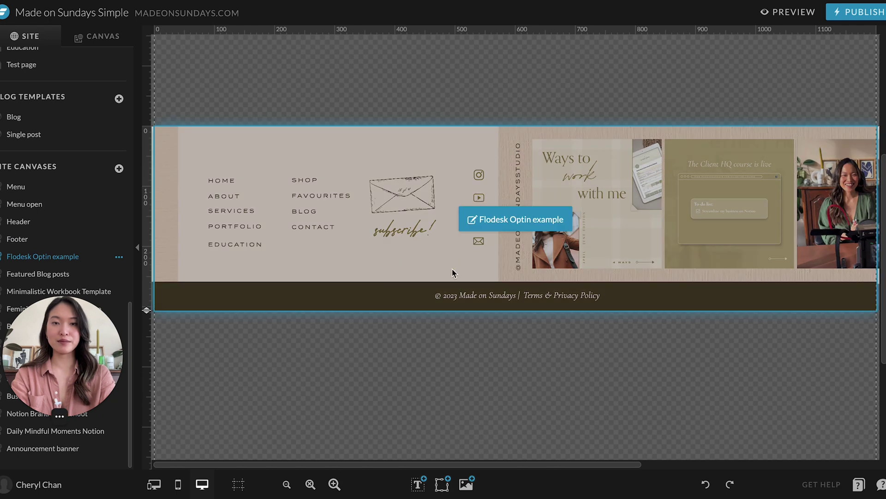
pyautogui.click(361, 276)
pyautogui.click(194, 145)
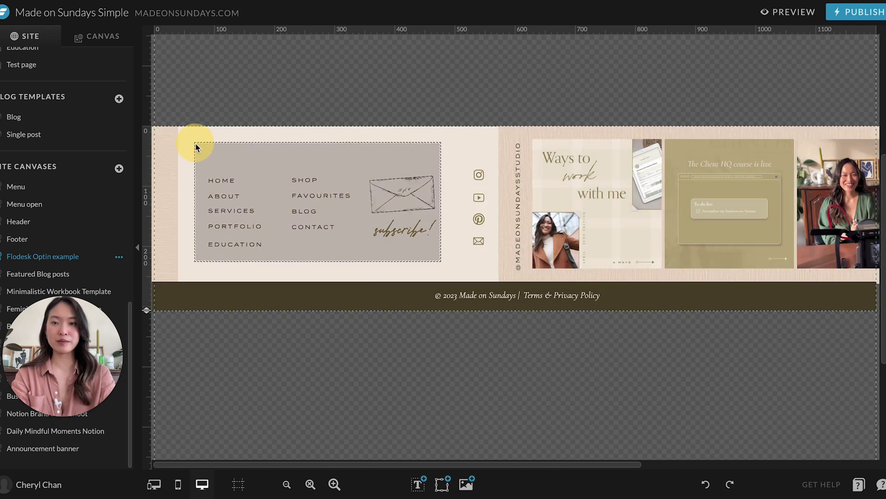
pyautogui.press('Delete')
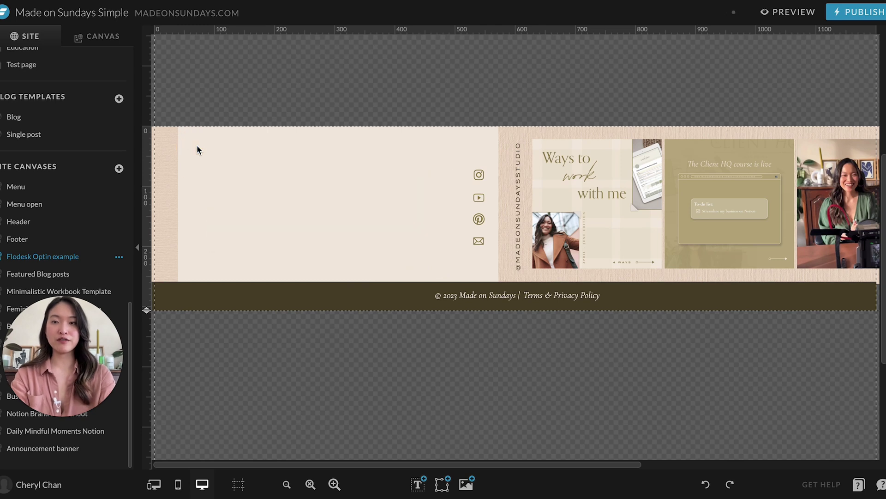
pyautogui.click(168, 174)
pyautogui.press('Delete')
# Zoom out to view the whole cleared footer canvas.
pyautogui.click(184, 289)
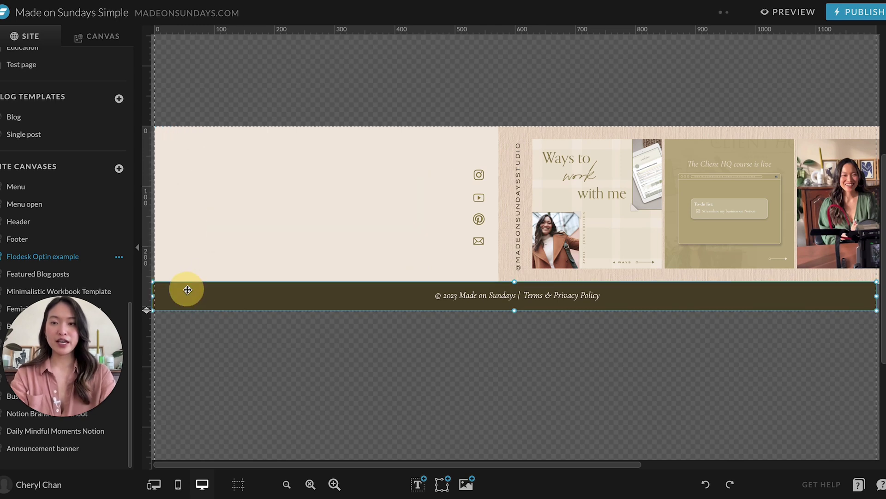
pyautogui.click(287, 485)
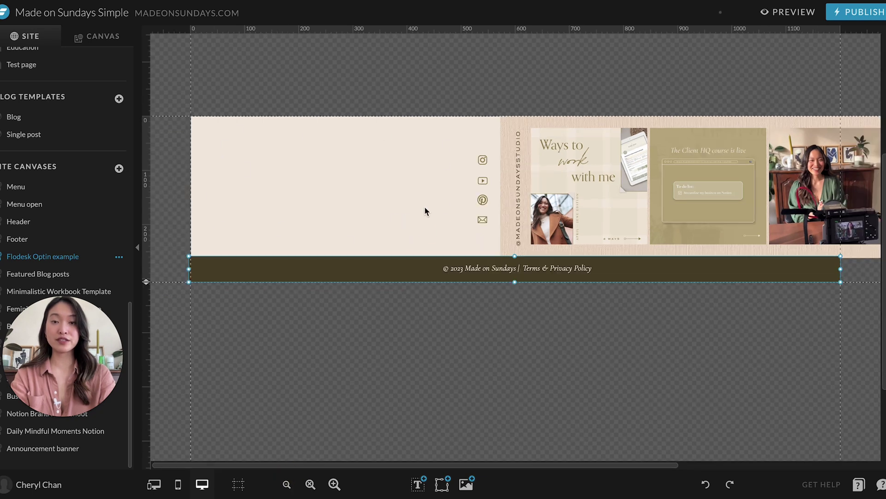
pyautogui.click(289, 340)
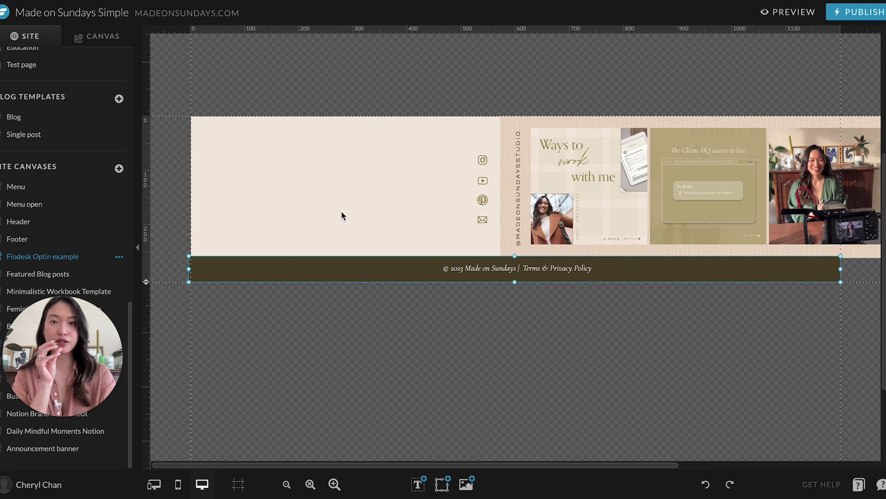
pyautogui.click(317, 83)
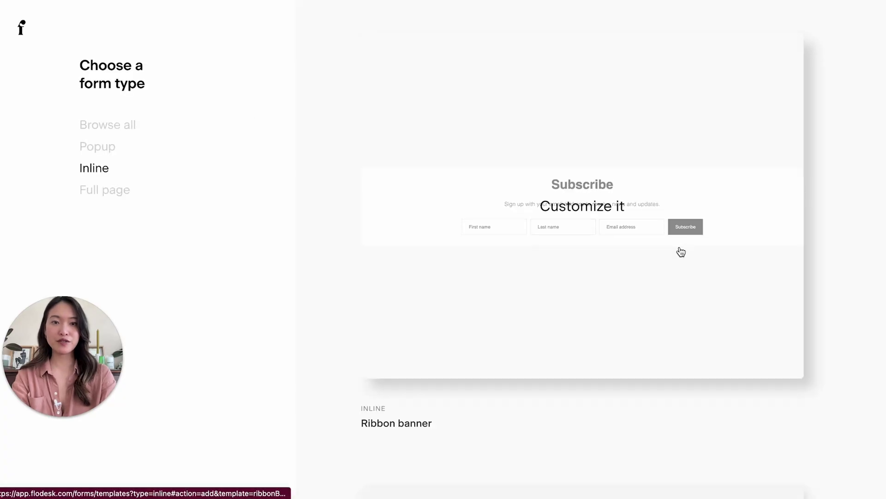
# Browse the Inline templates and choose to customize the Ribbon banner template.
pyautogui.scroll(-10, 678, 250)
pyautogui.scroll(-20, 680, 251)
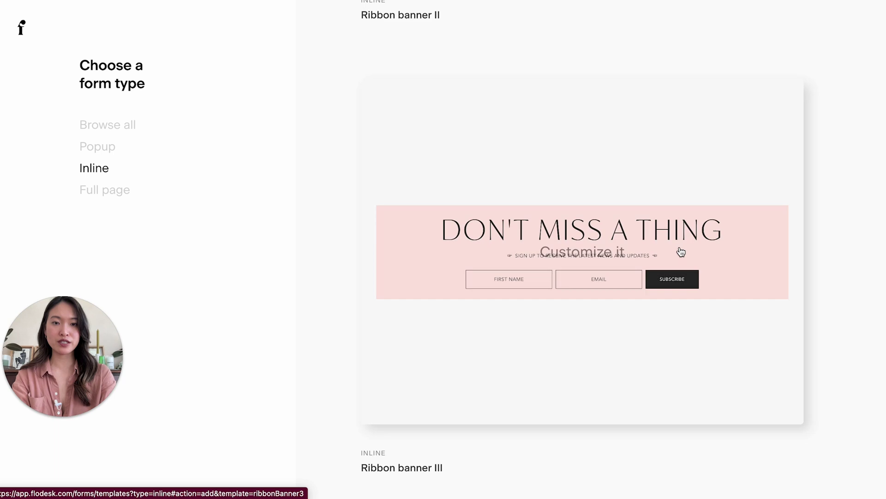
pyautogui.scroll(-20, 681, 252)
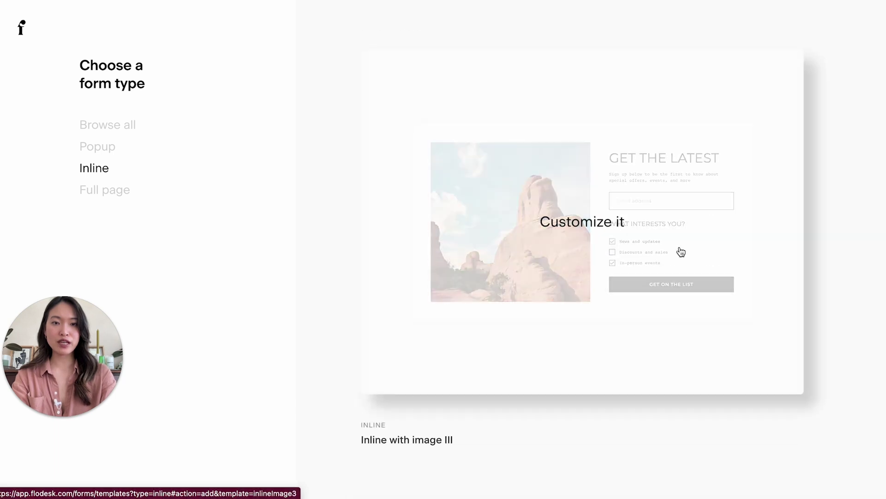
pyautogui.scroll(-20, 681, 252)
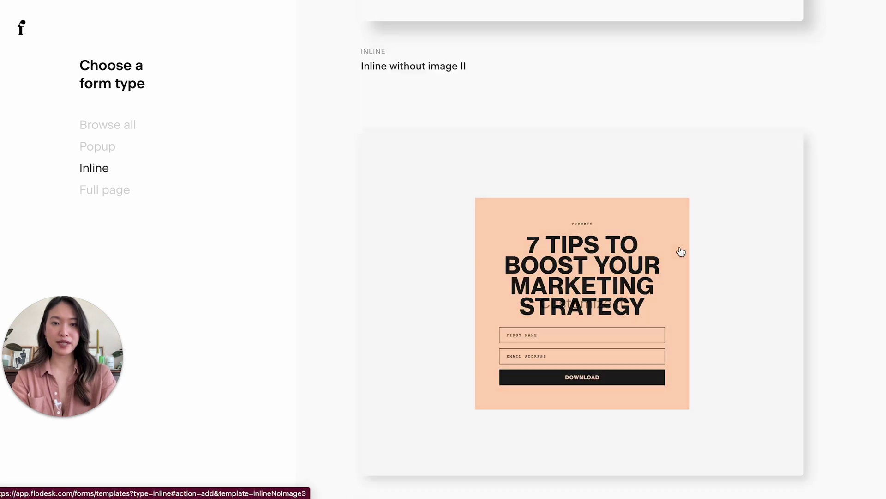
pyautogui.scroll(20, 681, 251)
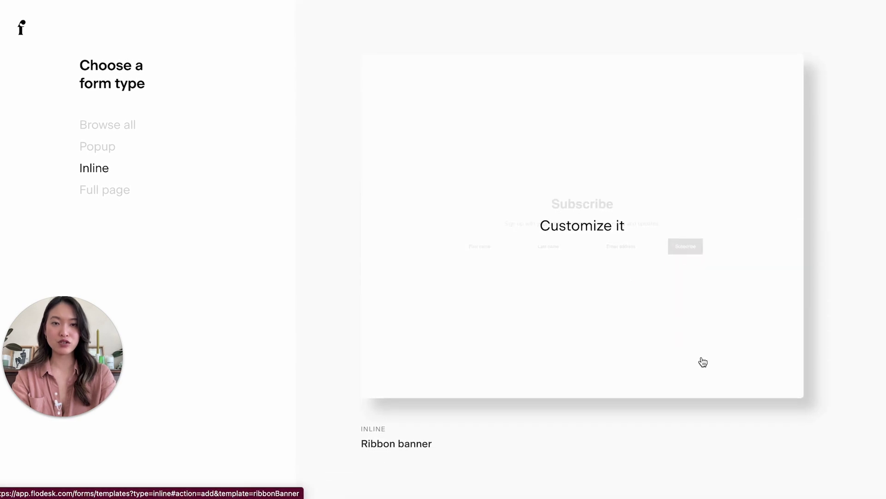
pyautogui.scroll(-3, 811, 312)
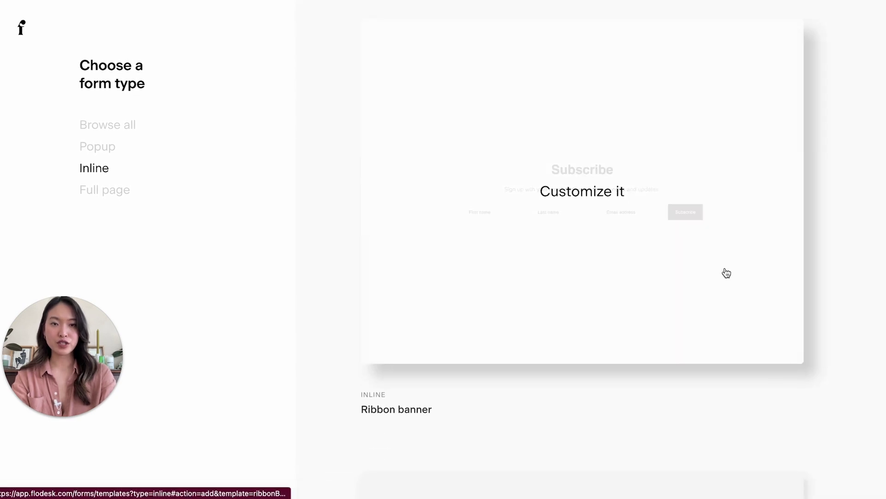
pyautogui.scroll(-7, 726, 273)
pyautogui.scroll(5, 727, 273)
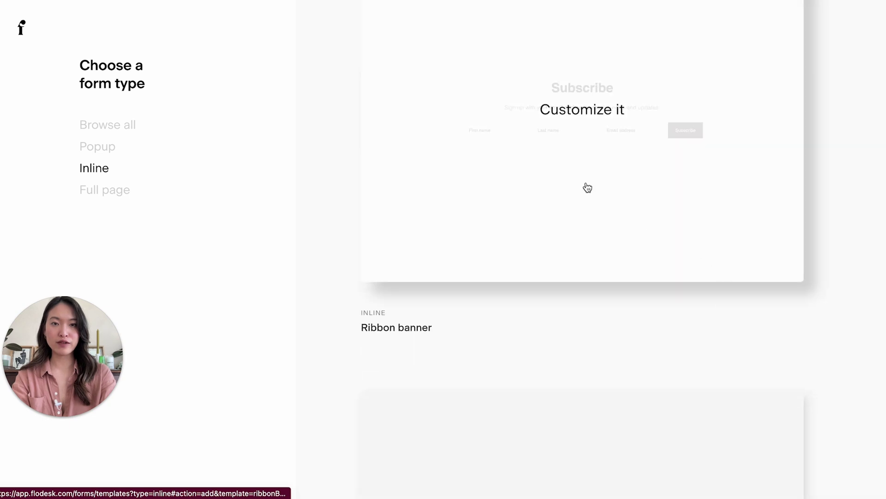
pyautogui.scroll(-10, 651, 192)
pyautogui.scroll(-10, 653, 194)
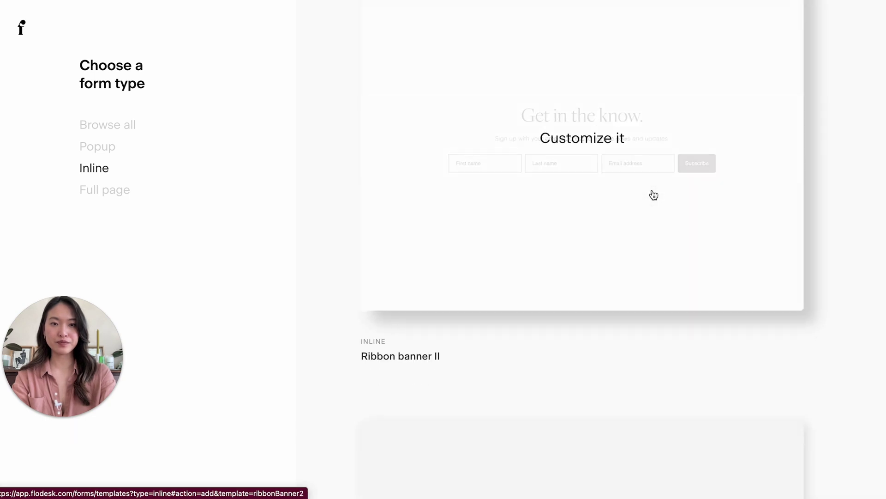
pyautogui.scroll(20, 653, 194)
pyautogui.click(600, 227)
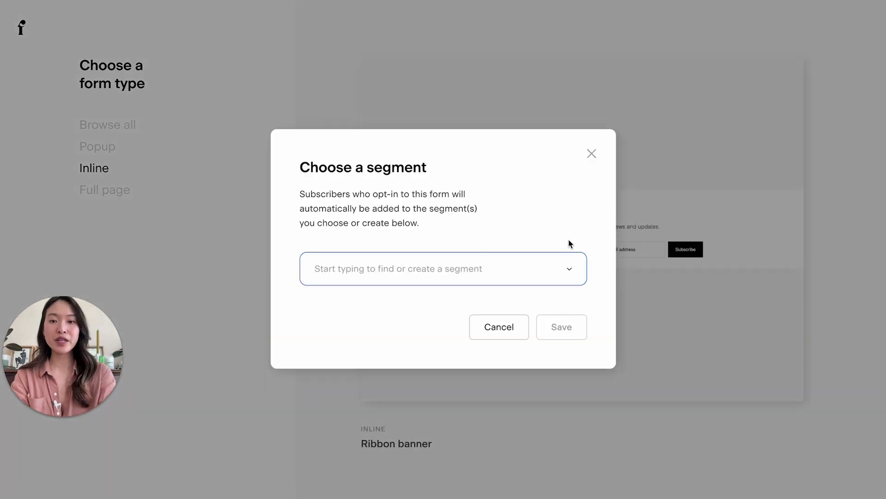
# Link the form to the 'Guide to 3 ways to improve your website' segment and save.
pyautogui.click(457, 268)
pyautogui.click(383, 322)
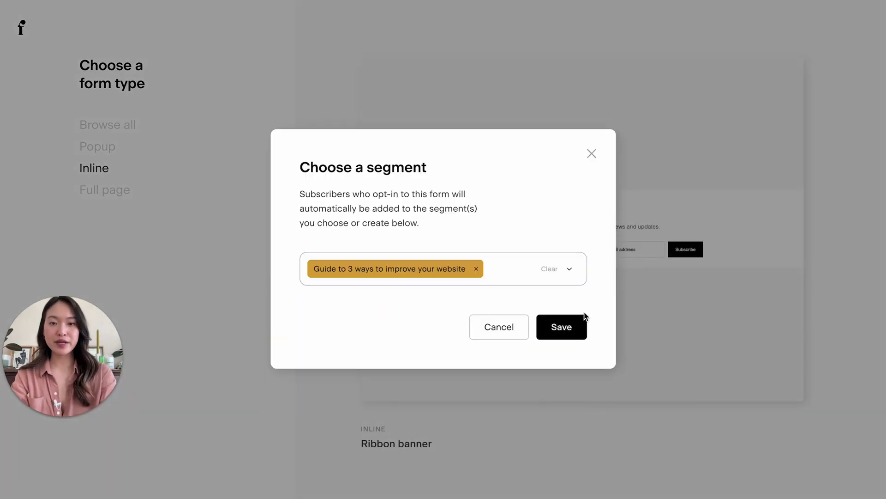
pyautogui.click(561, 324)
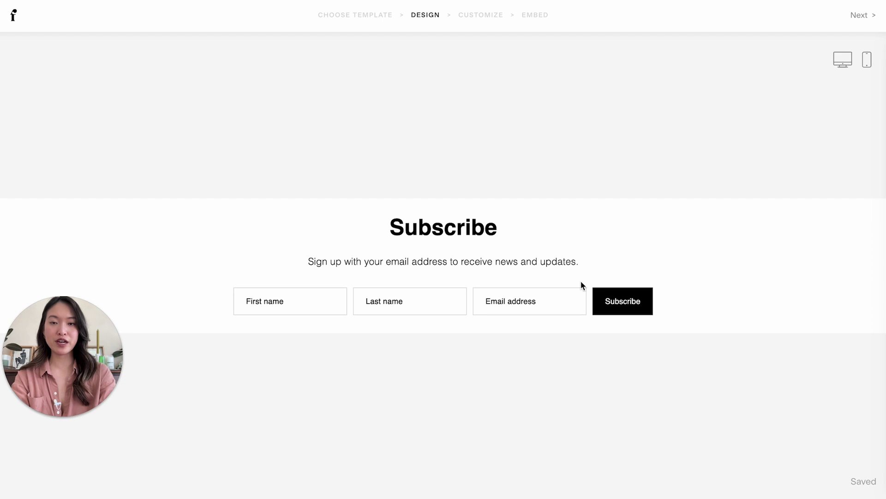
# Select the Subscribe heading text and preview the thank-you message.
pyautogui.click(422, 231)
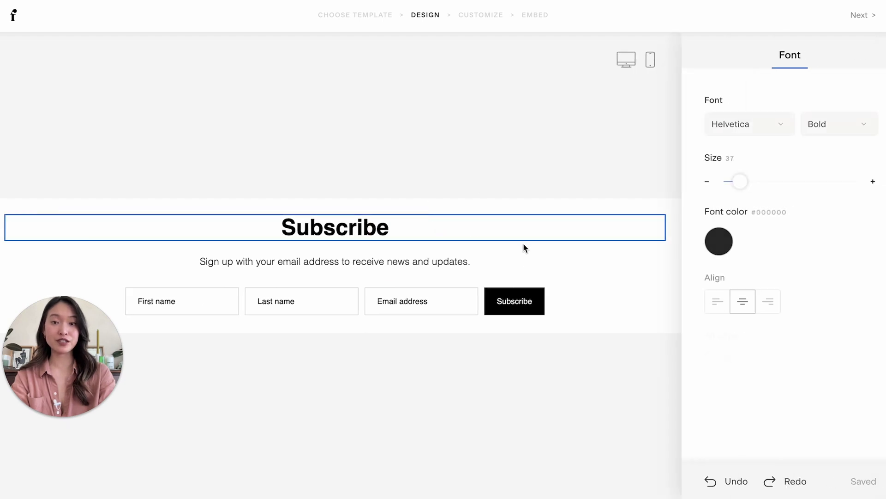
pyautogui.doubleClick(425, 228)
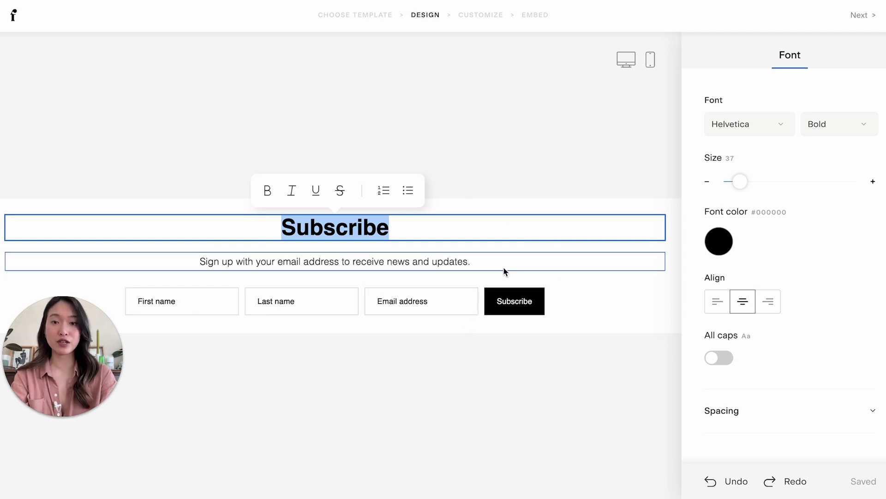
pyautogui.click(518, 186)
pyautogui.click(516, 222)
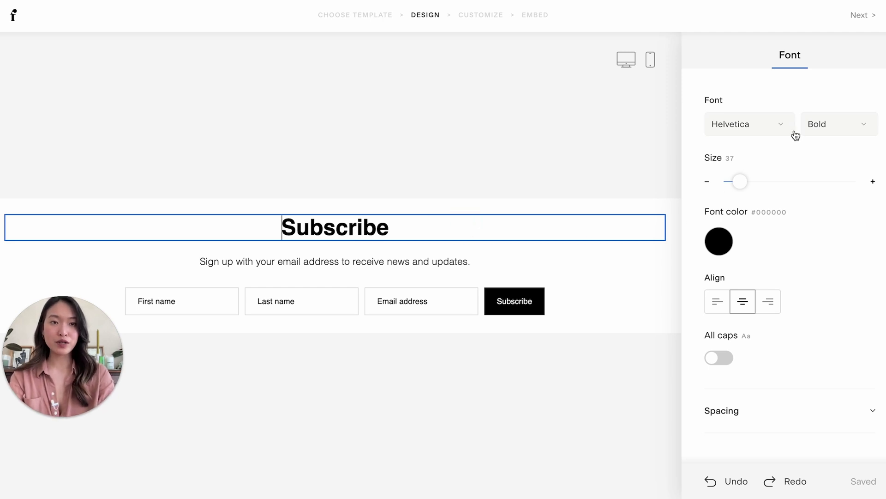
pyautogui.click(627, 122)
pyautogui.click(659, 226)
pyautogui.click(665, 136)
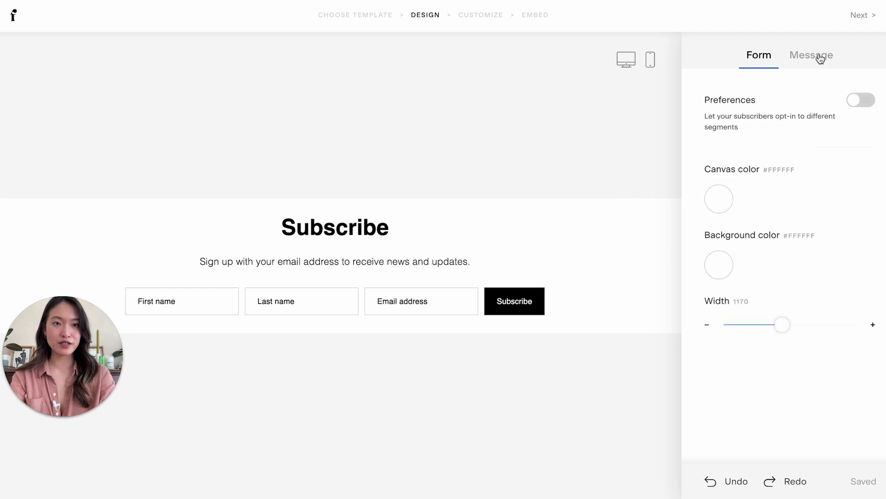
pyautogui.click(821, 58)
# Delete the Subscribe heading and the sign-up subtitle text.
pyautogui.click(398, 238)
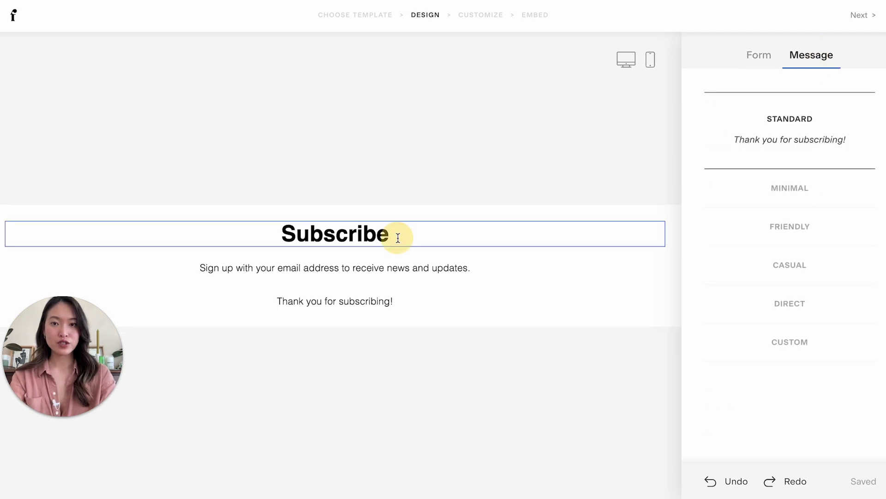
pyautogui.doubleClick(447, 217)
pyautogui.press('BackSpace')
pyautogui.click(433, 196)
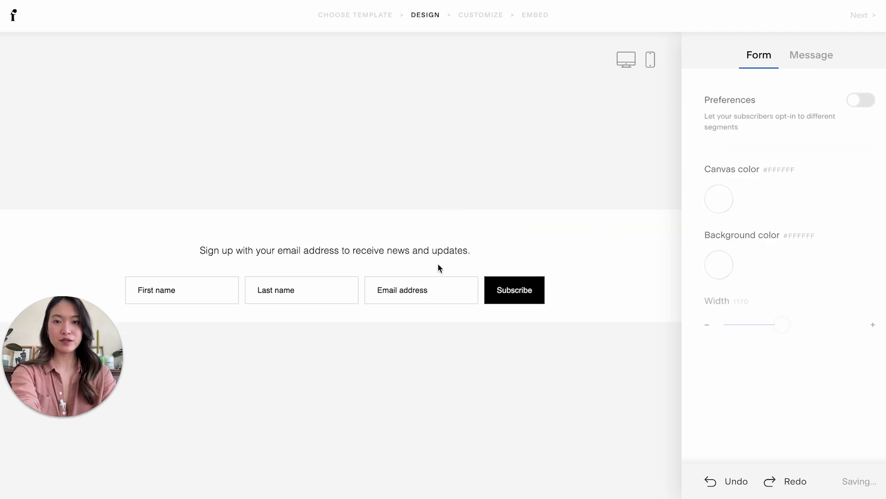
pyautogui.click(439, 250)
pyautogui.tripleClick(435, 249)
pyautogui.press('BackSpace')
pyautogui.click(453, 191)
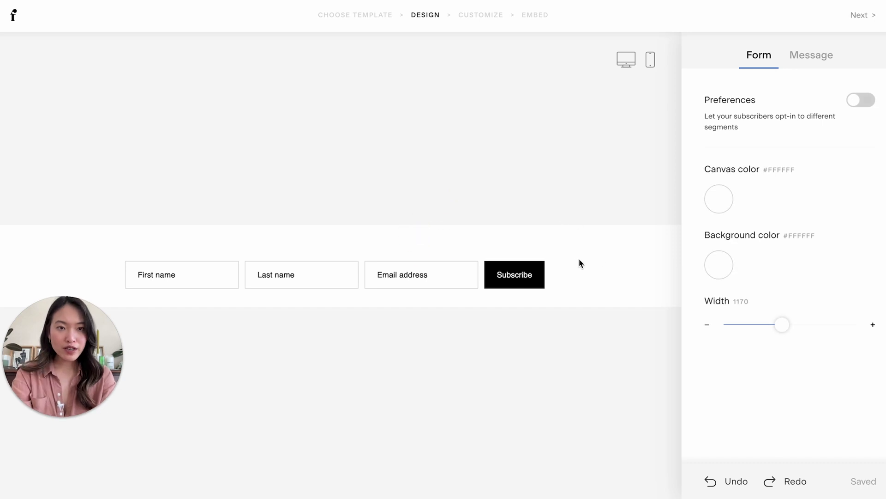
# Set the form canvas to no colour and the form background to transparent.
pyautogui.click(718, 199)
pyautogui.click(860, 365)
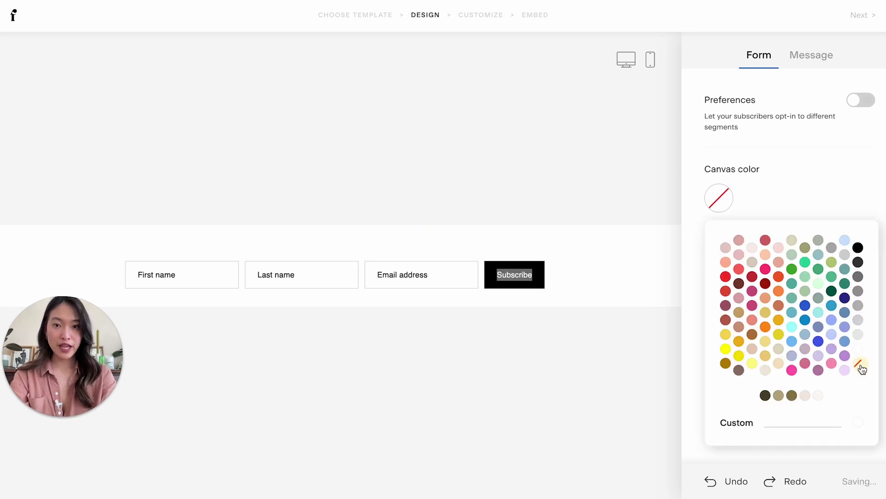
pyautogui.click(591, 177)
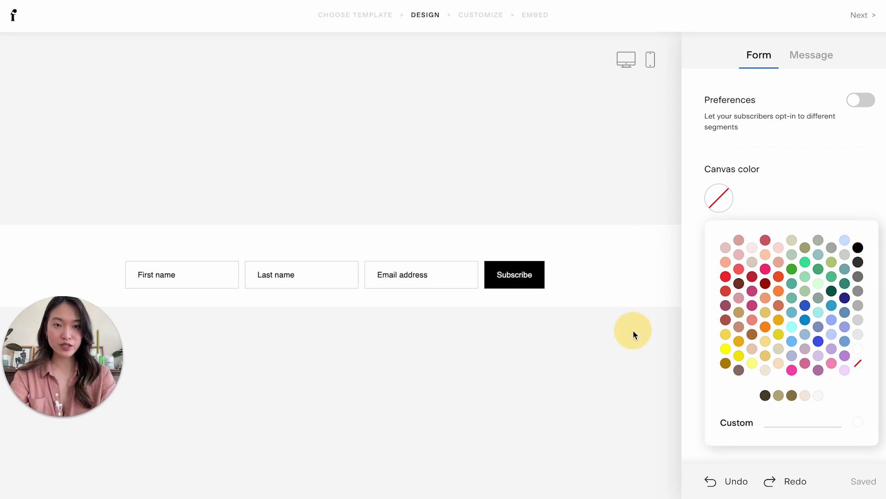
pyautogui.click(792, 191)
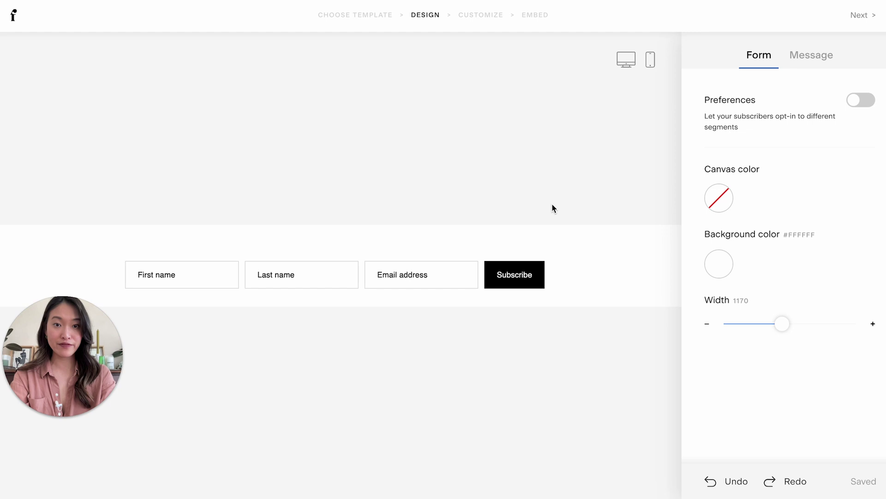
pyautogui.click(719, 264)
pyautogui.click(858, 159)
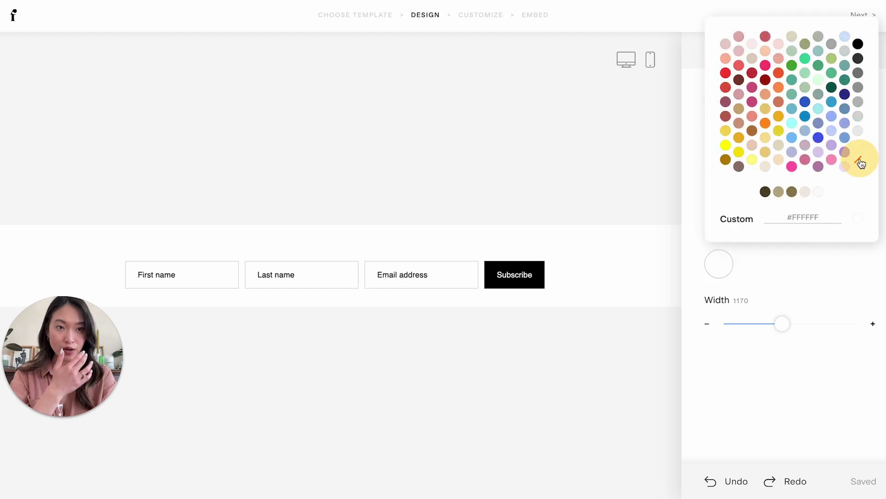
# Narrow the form width from 1170 to 814.
pyautogui.click(617, 214)
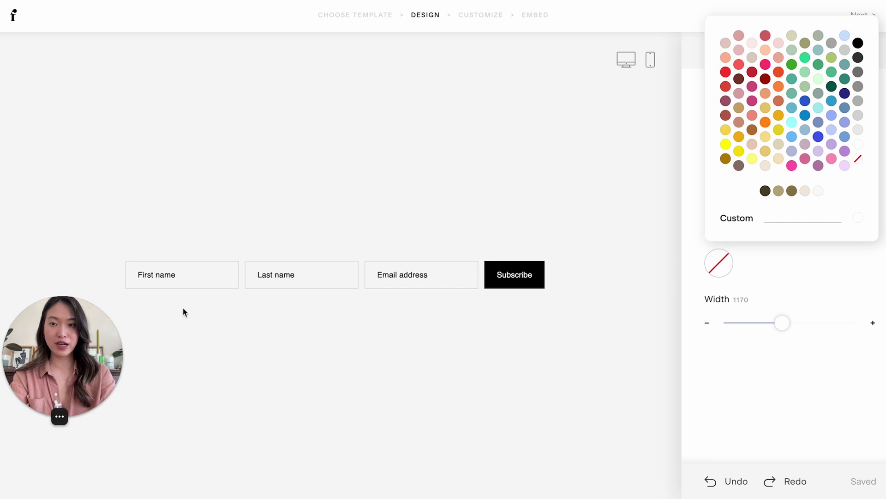
pyautogui.click(588, 343)
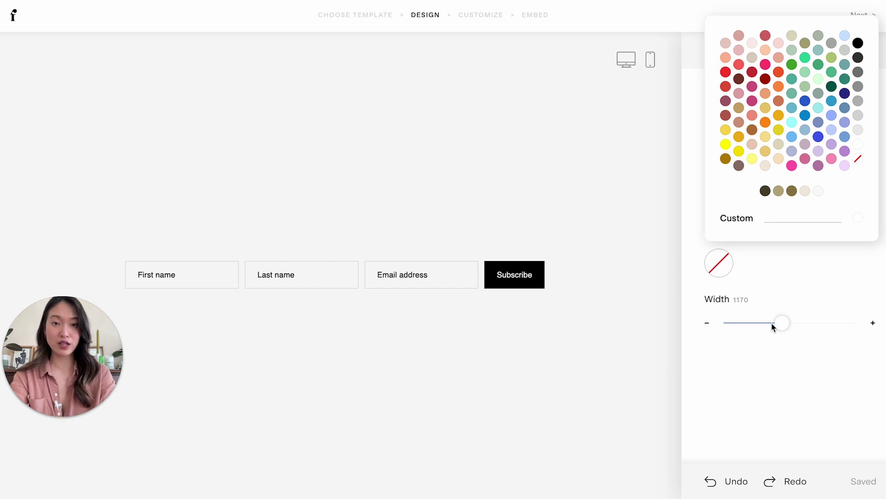
pyautogui.moveTo(778, 322); pyautogui.dragTo(747, 323)
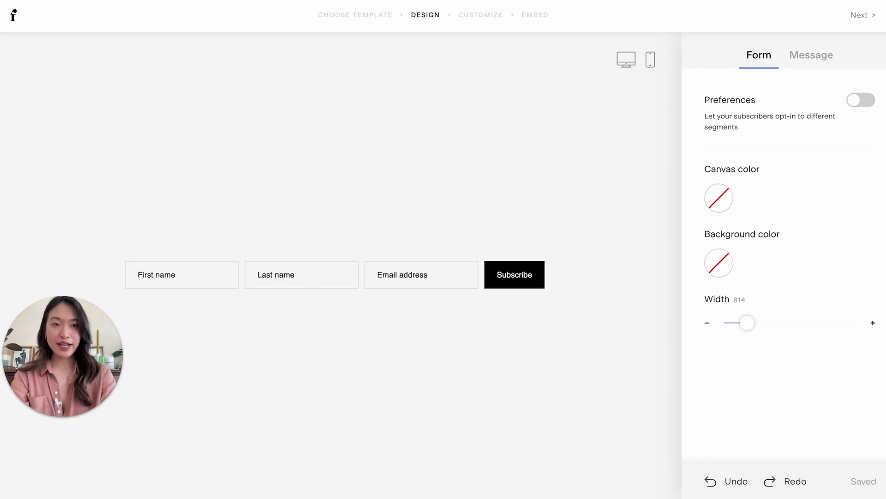
# Delete the Last name field from the form.
pyautogui.click(815, 70)
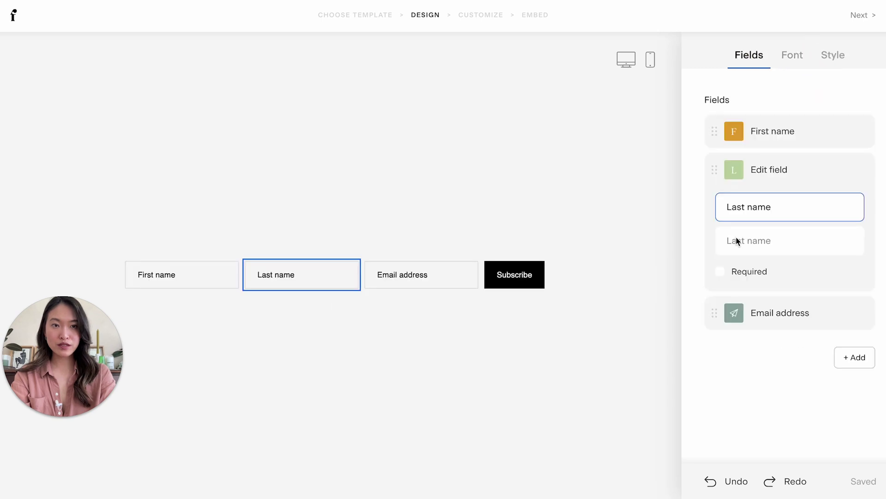
pyautogui.moveTo(815, 175)
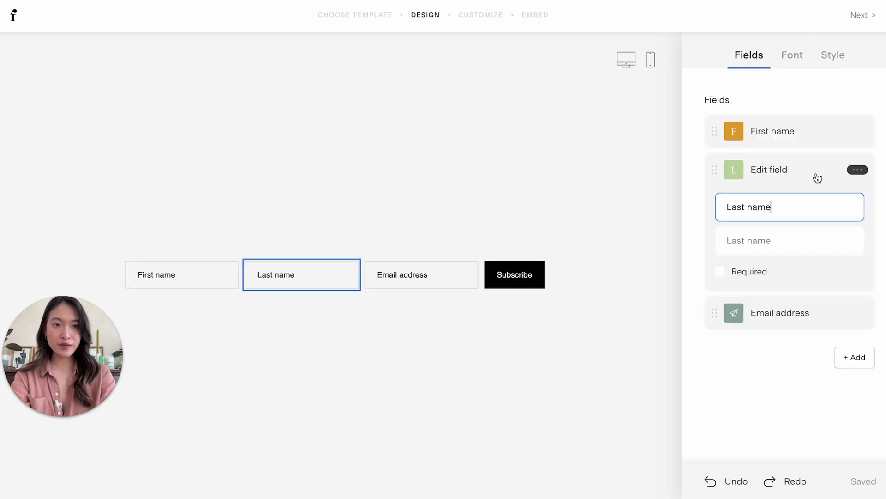
pyautogui.click(857, 170)
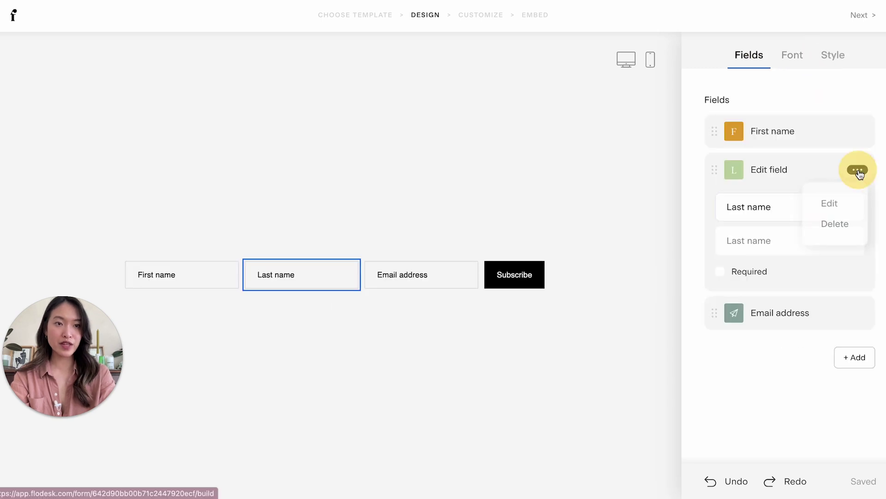
pyautogui.click(841, 224)
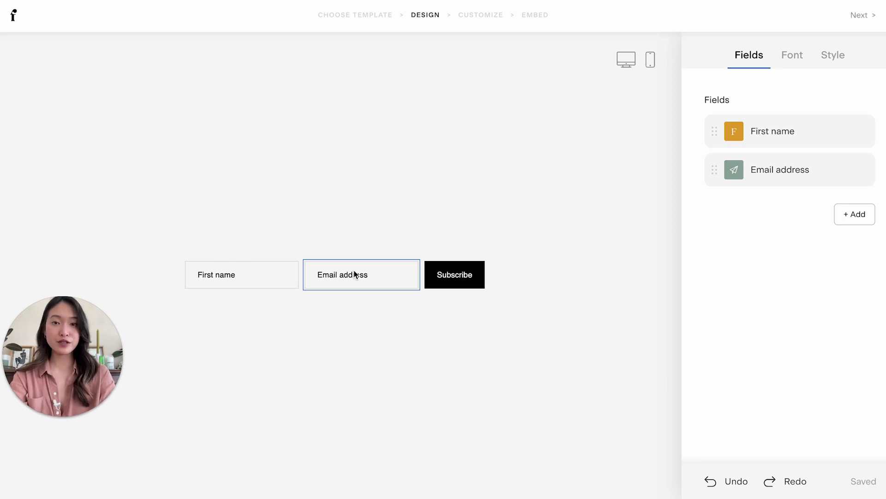
# Select the First name and Email address fields to review their settings.
pyautogui.click(199, 284)
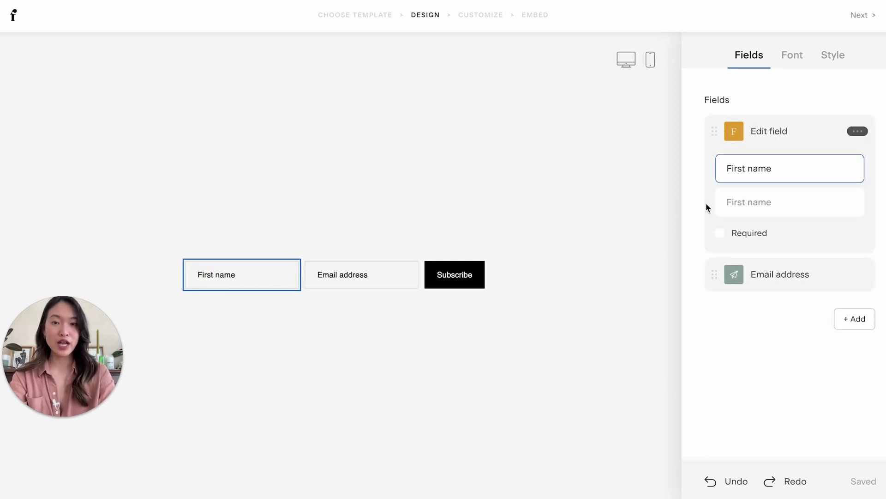
pyautogui.click(402, 279)
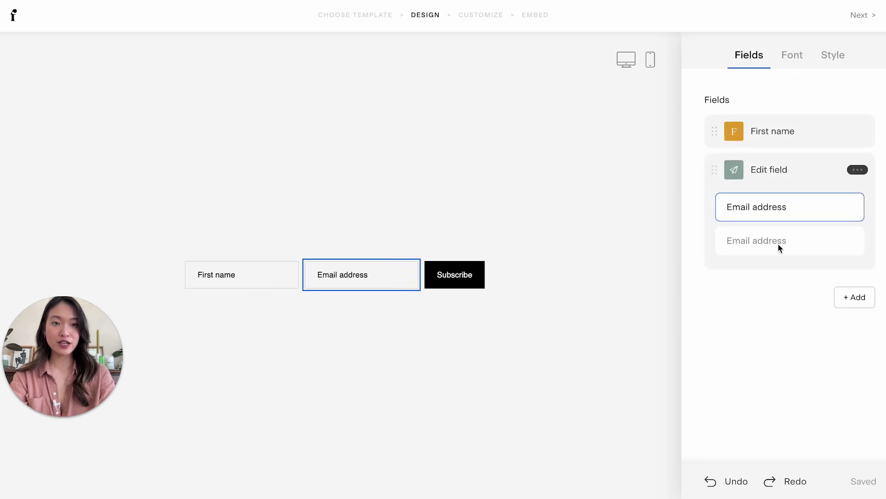
pyautogui.press('Tab')
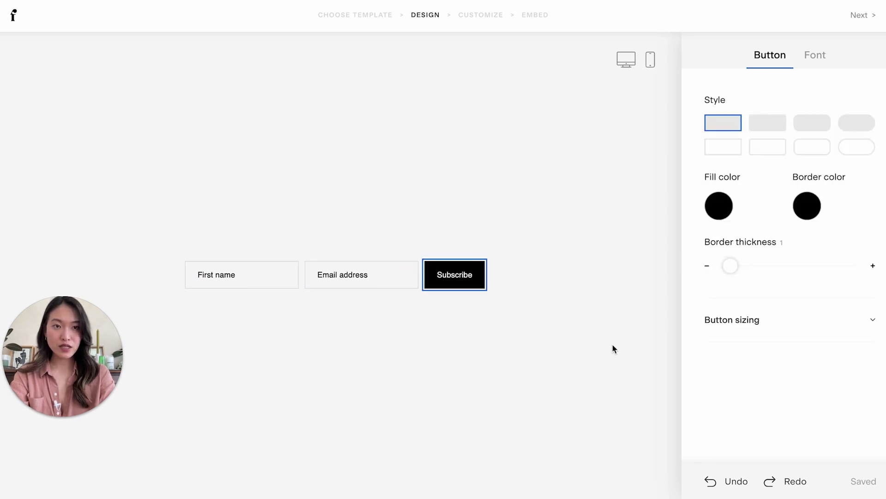
# Style the First name and Email address field text in olive #8F7C4D, Termina font, all caps.
pyautogui.click(248, 279)
pyautogui.click(793, 57)
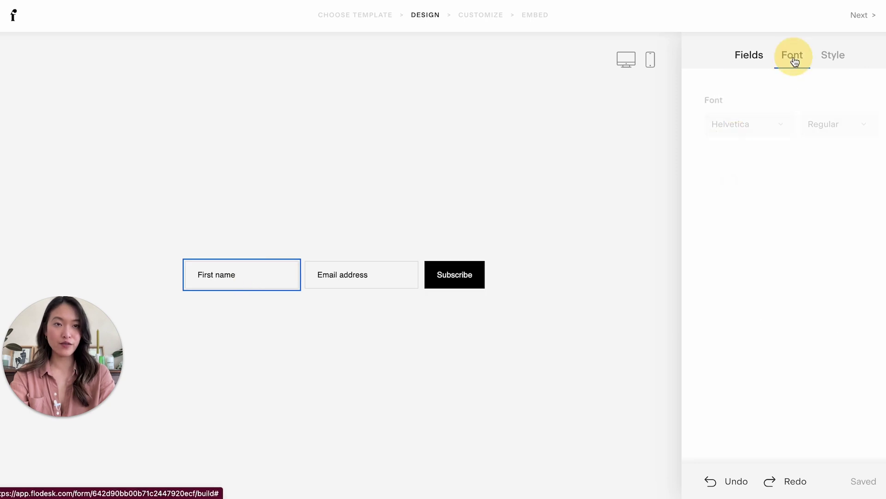
pyautogui.click(719, 240)
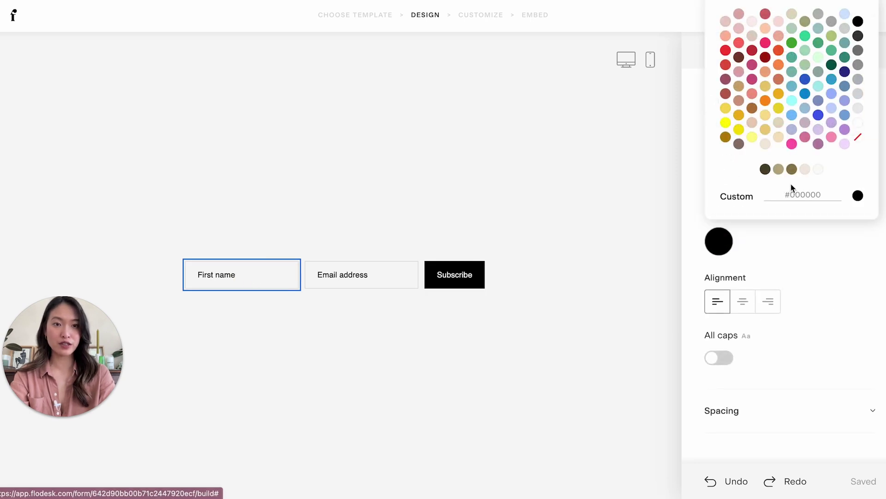
pyautogui.click(792, 169)
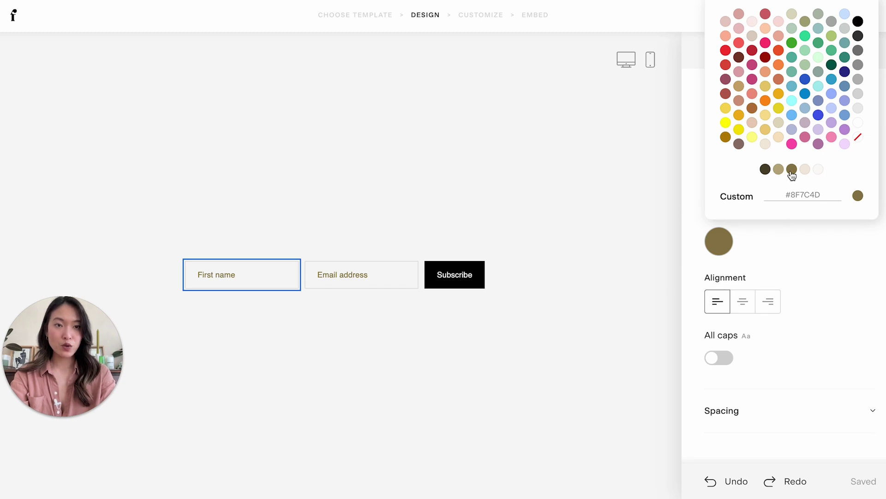
pyautogui.click(795, 247)
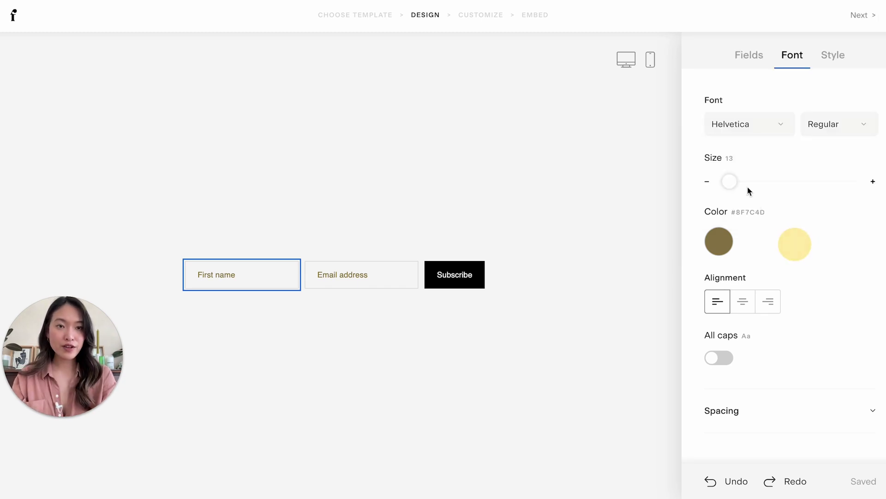
pyautogui.click(738, 132)
pyautogui.scroll(5, 761, 238)
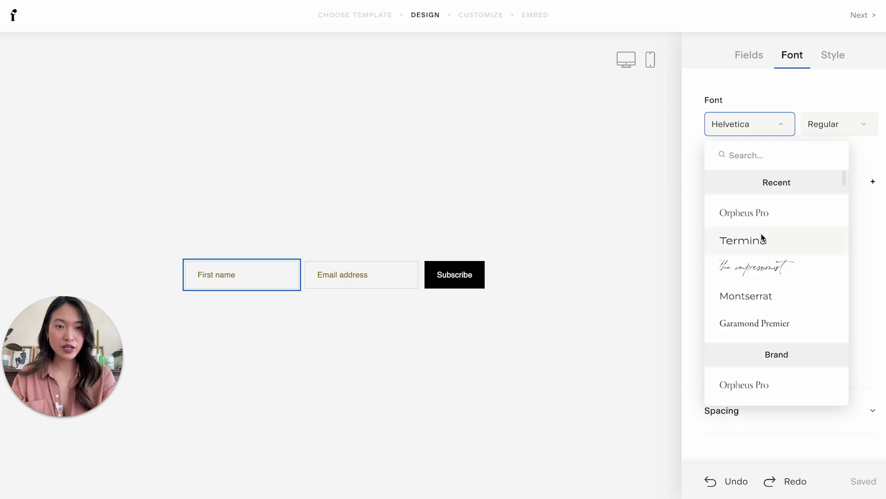
pyautogui.click(760, 246)
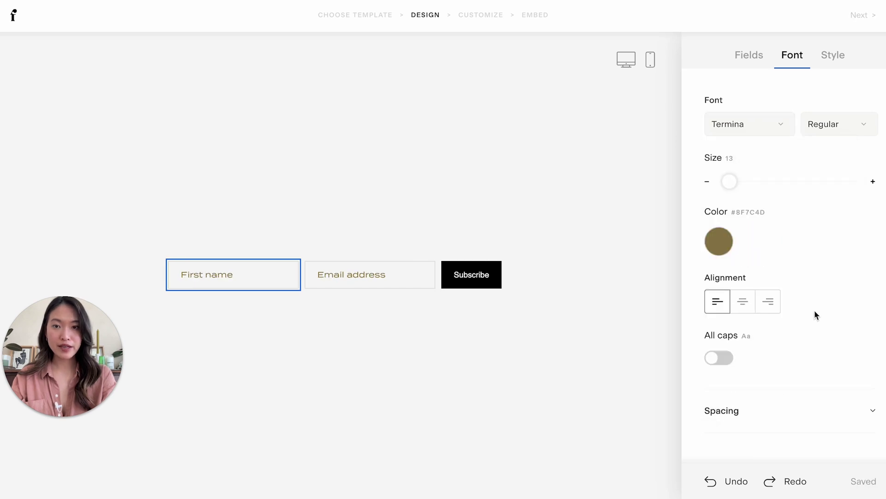
pyautogui.click(723, 353)
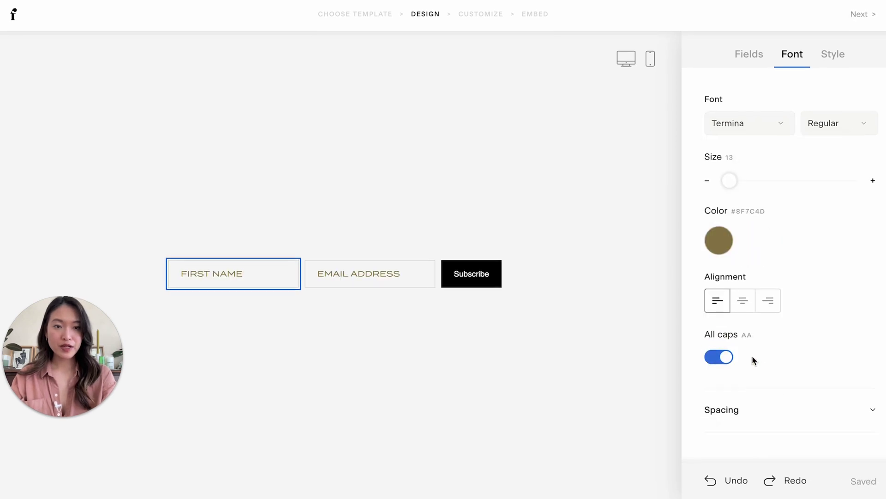
pyautogui.click(727, 410)
# Make the form fields filled pill shapes with a tan fill.
pyautogui.scroll(-2, 747, 419)
pyautogui.click(831, 55)
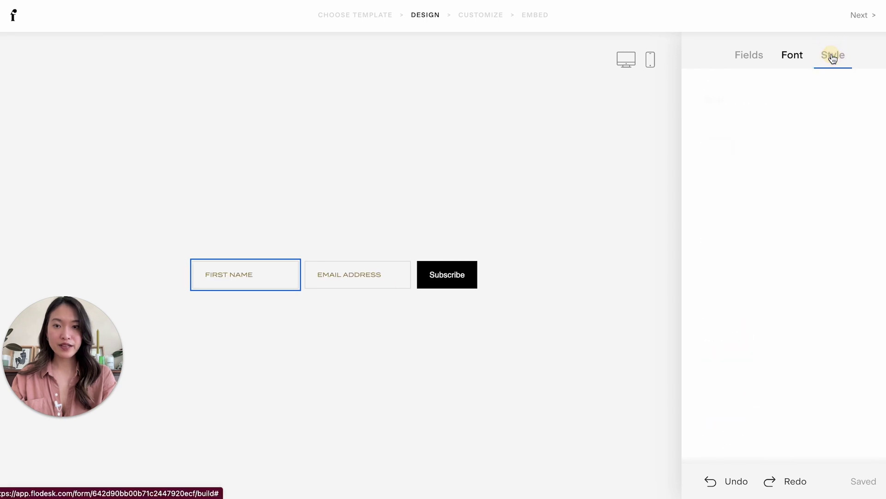
pyautogui.click(825, 131)
pyautogui.click(825, 152)
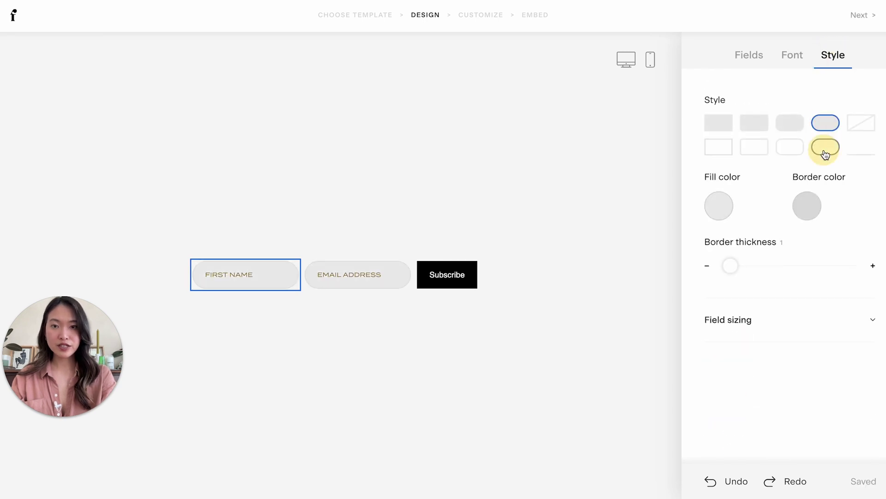
pyautogui.click(825, 131)
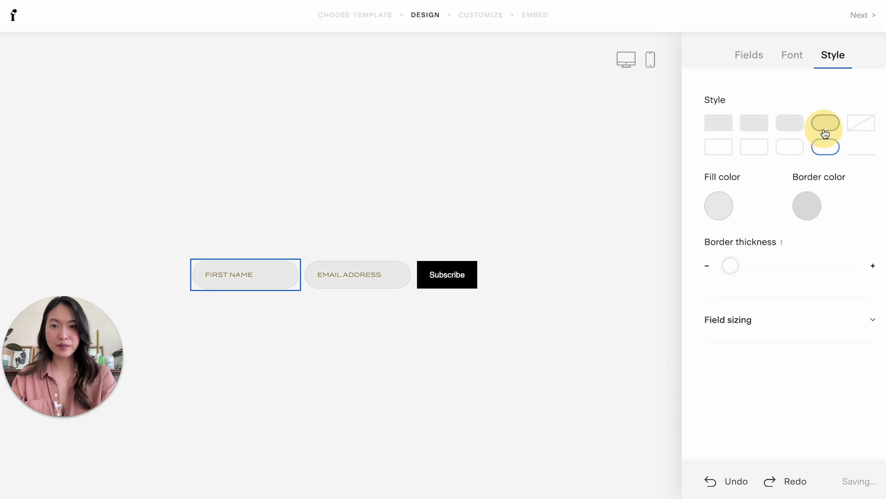
pyautogui.click(713, 205)
pyautogui.click(791, 403)
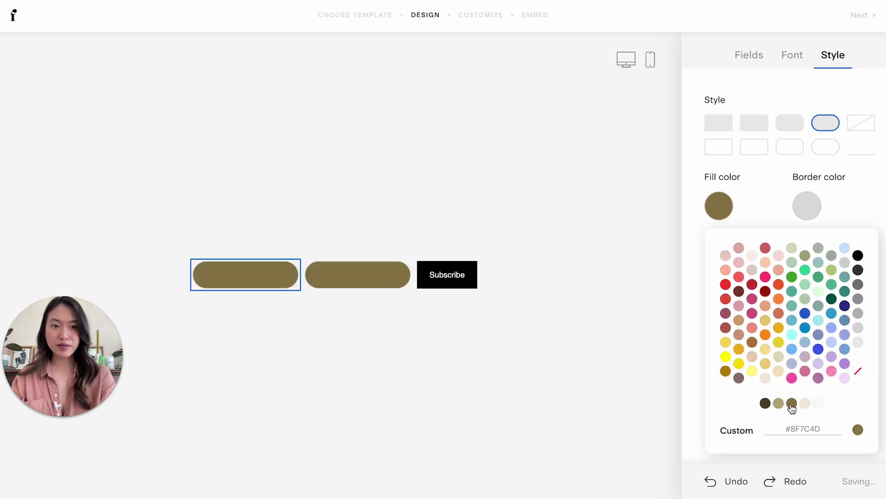
pyautogui.click(778, 403)
# Give the Subscribe button an olive #8F7C4D fill and a fully rounded pill shape.
pyautogui.click(441, 274)
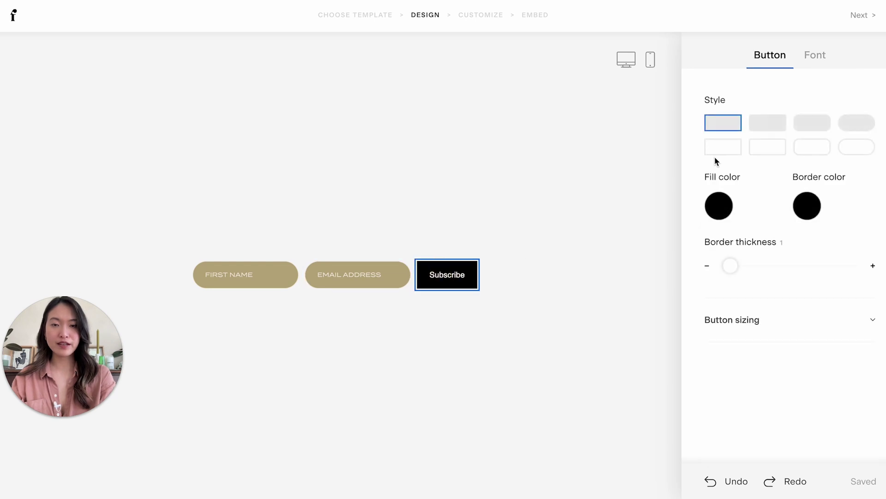
pyautogui.click(724, 204)
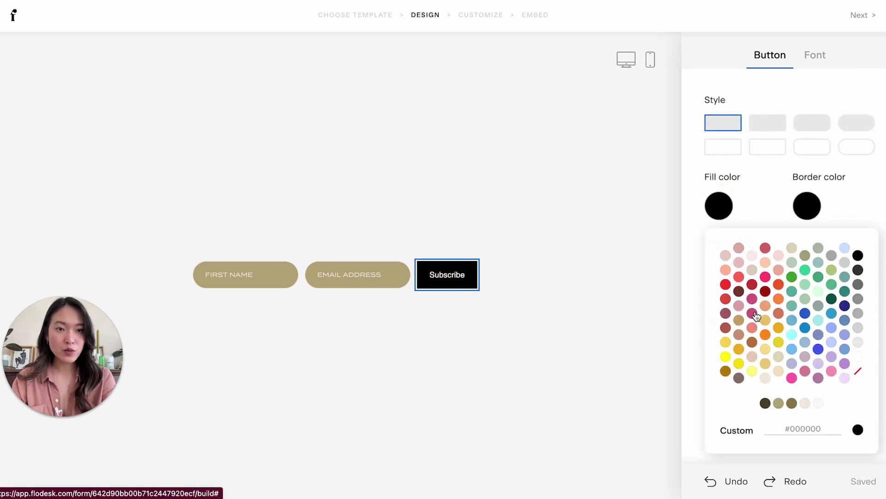
pyautogui.click(791, 403)
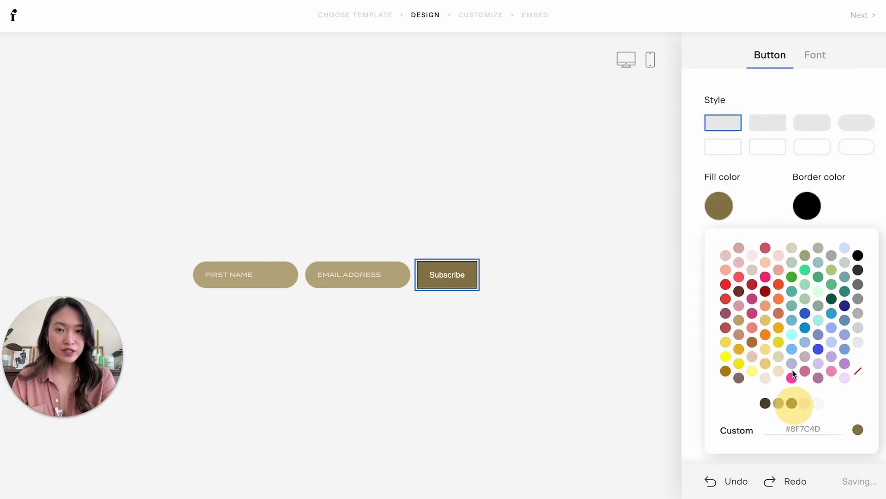
pyautogui.click(825, 125)
pyautogui.click(856, 123)
pyautogui.click(816, 208)
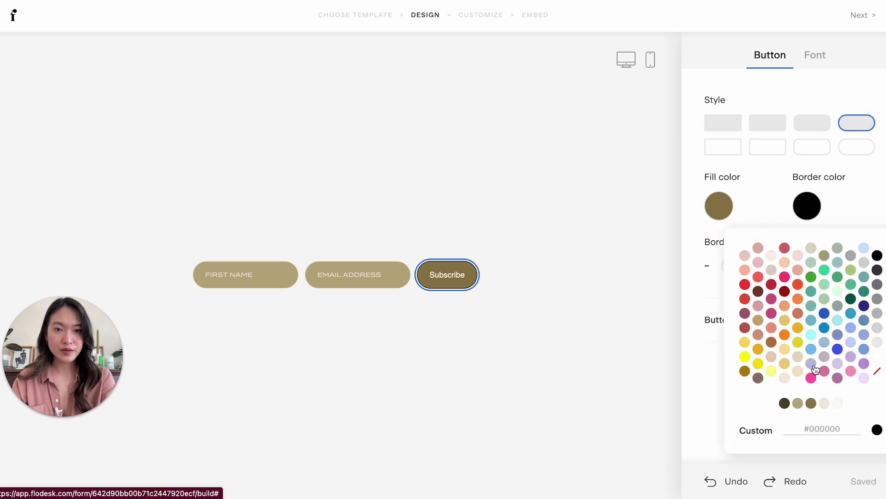
pyautogui.click(816, 54)
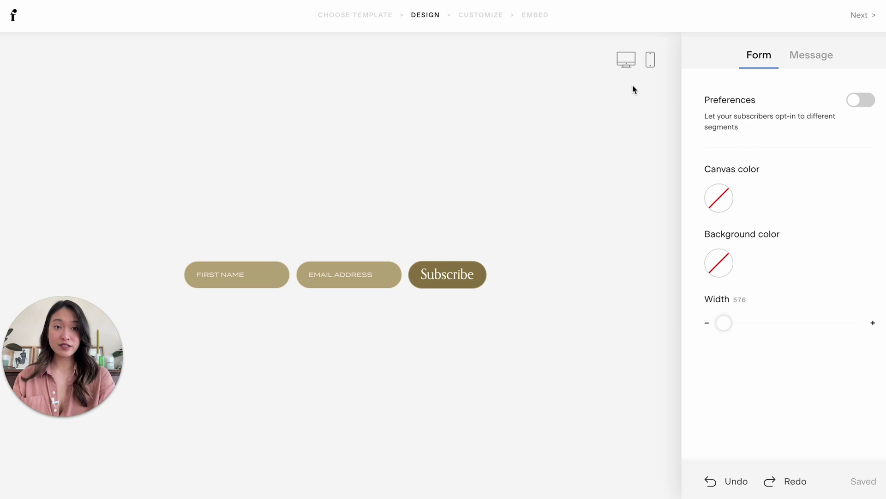
pyautogui.click(650, 59)
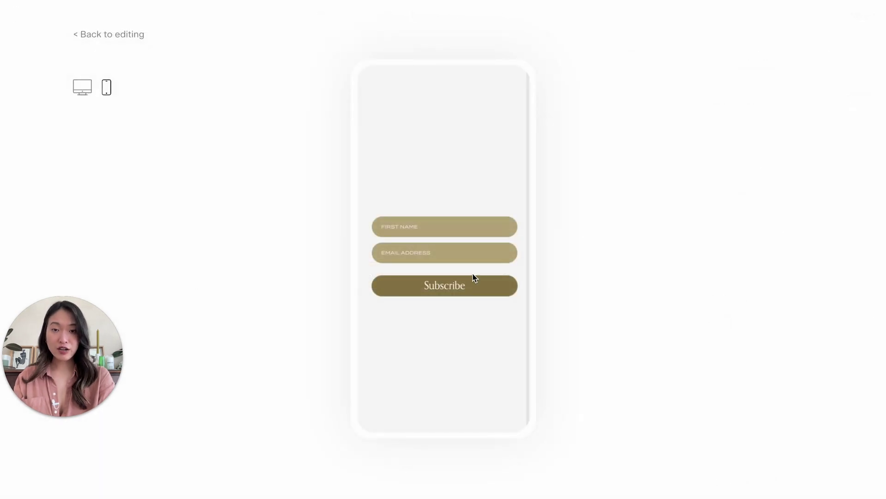
pyautogui.click(93, 34)
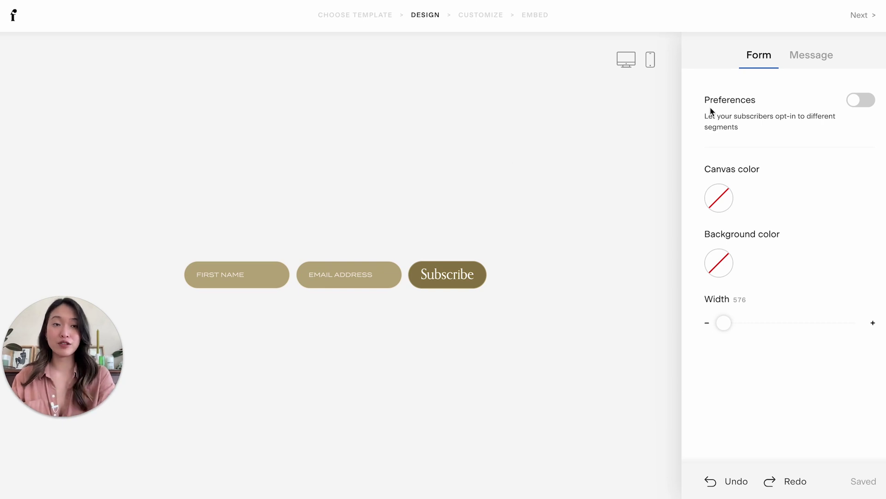
# Enable double opt-in, keep the success message, and continue to the Publish your form page.
pyautogui.click(860, 15)
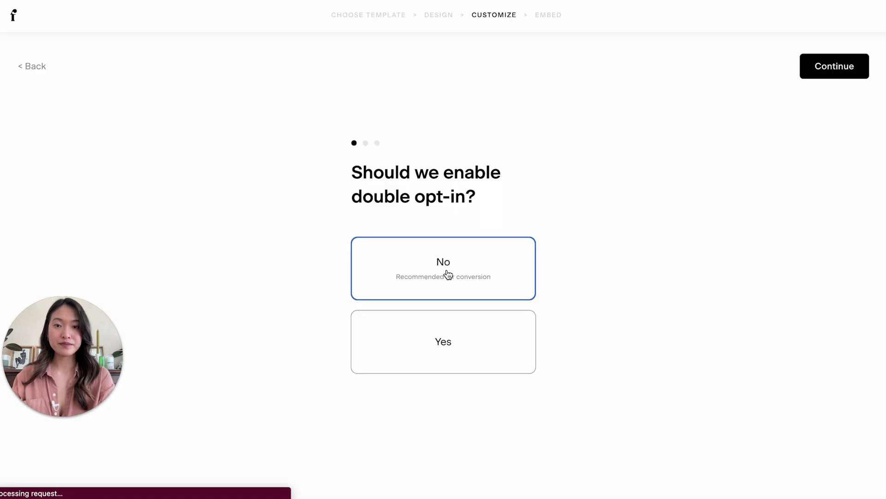
pyautogui.click(446, 350)
pyautogui.click(818, 67)
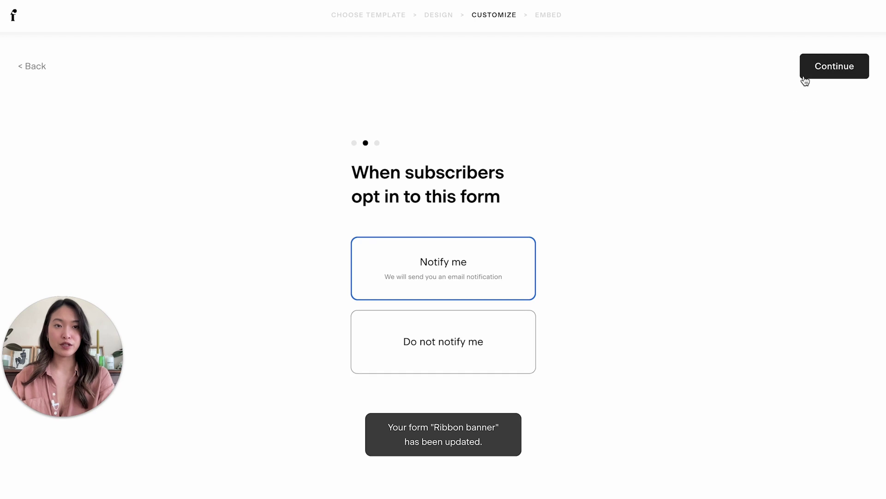
pyautogui.click(804, 77)
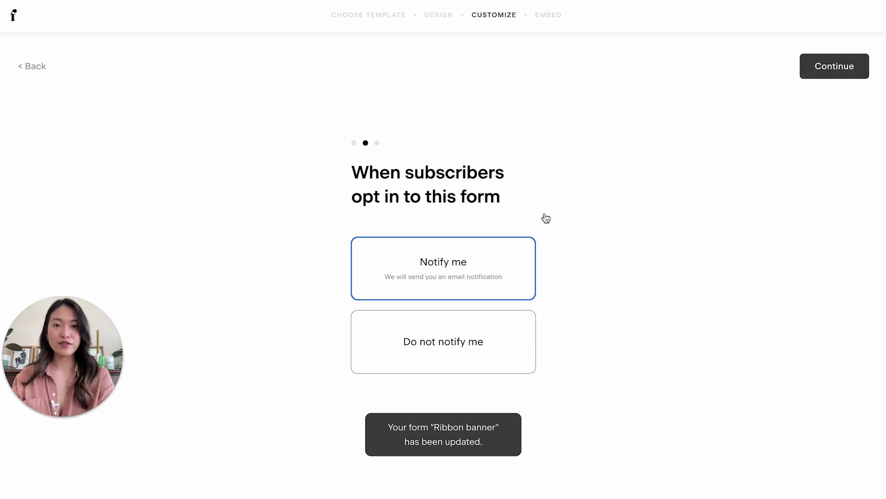
pyautogui.click(823, 70)
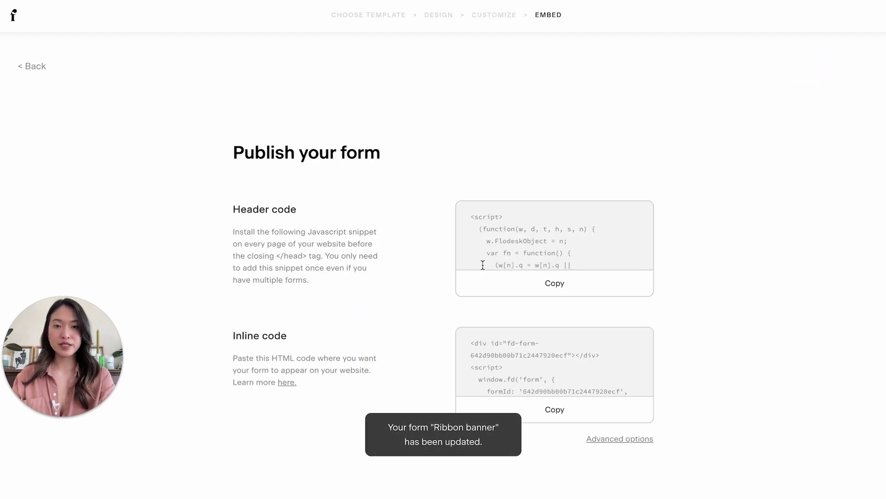
# Scroll through the Header code box on the Publish your form page.
pyautogui.scroll(-3, 640, 259)
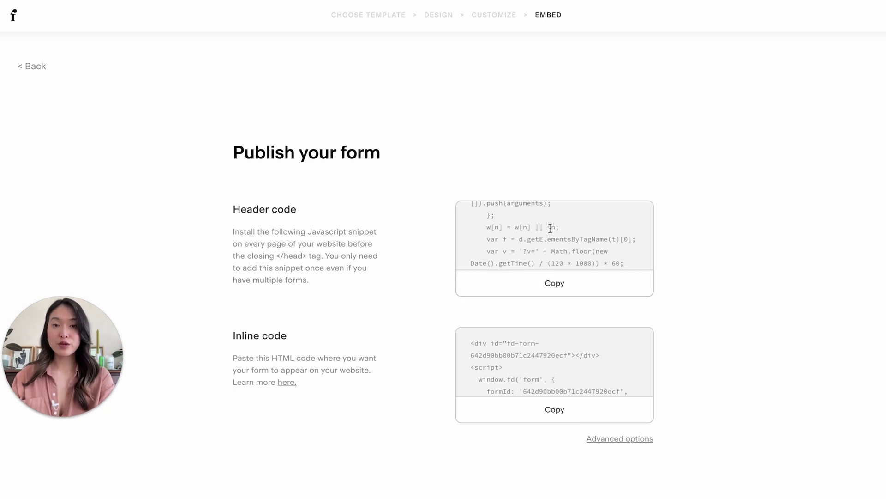
pyautogui.scroll(3, 594, 223)
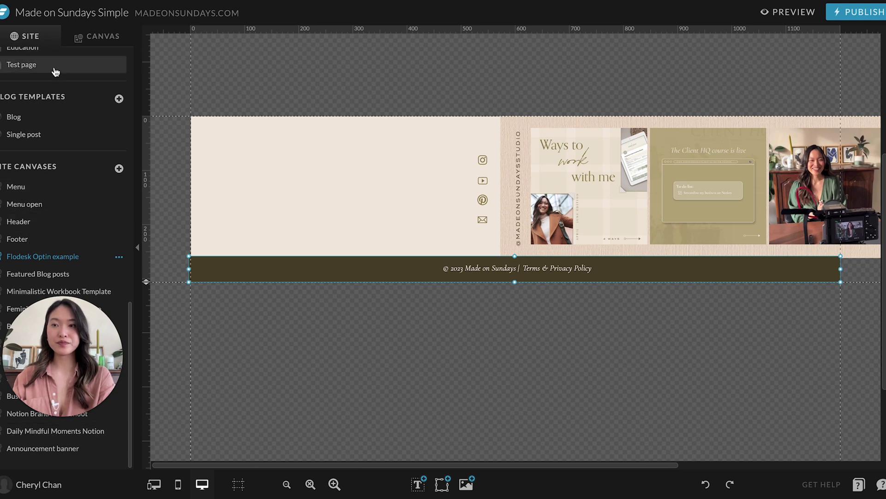
# Open the Home page's Custom Head HTML in Showit's page settings.
pyautogui.scroll(7, 56, 72)
pyautogui.scroll(10, 56, 71)
pyautogui.click(19, 155)
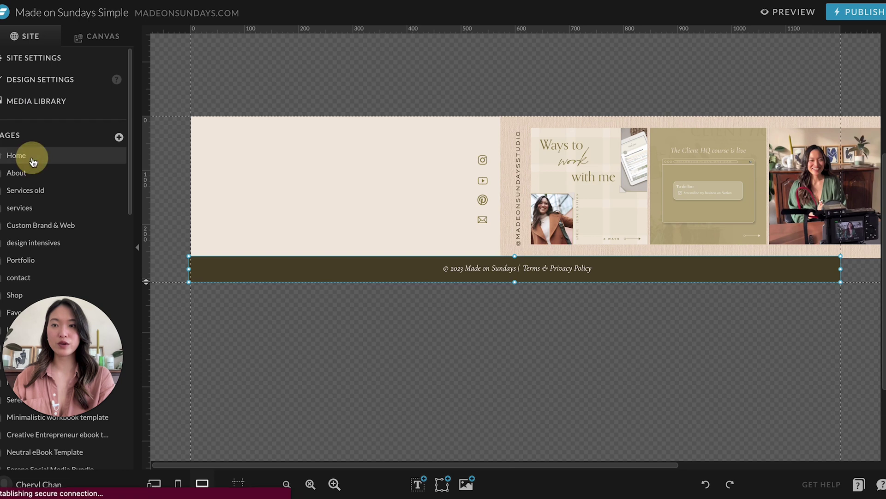
pyautogui.click(880, 244)
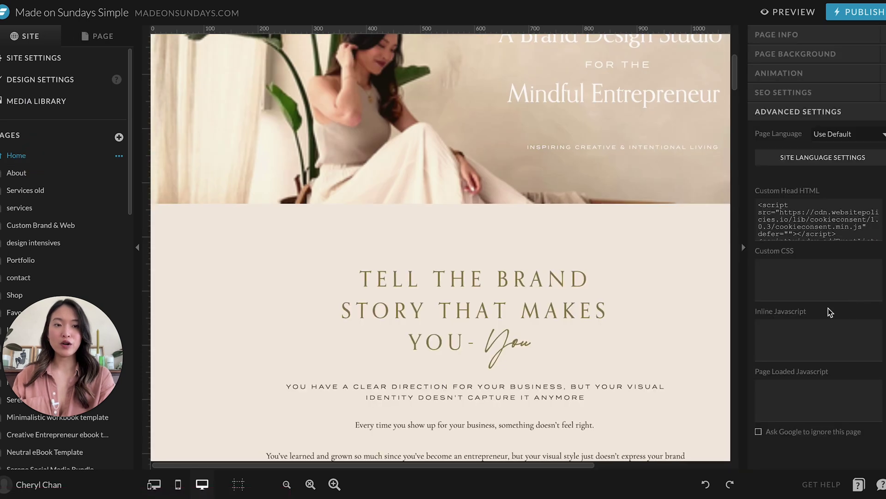
pyautogui.click(794, 220)
# Paste the Flodesk header script below the Facebook Pixel code and save.
pyautogui.scroll(-5, 481, 184)
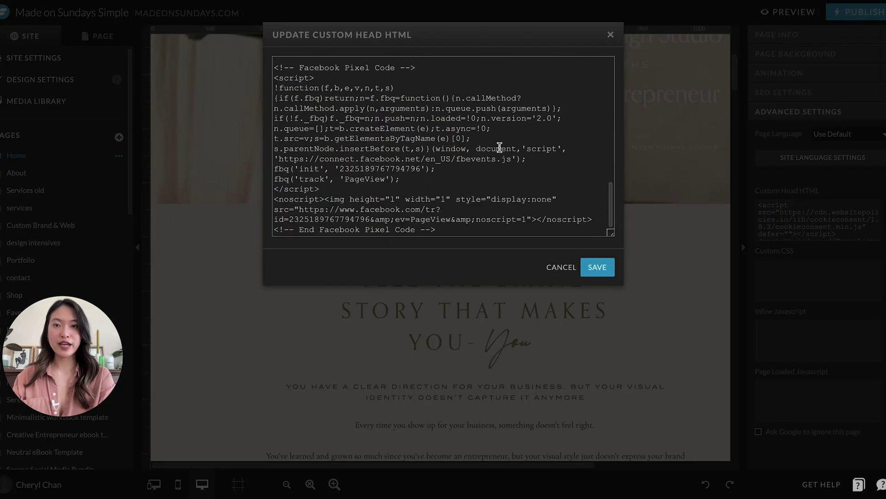
pyautogui.click(451, 231)
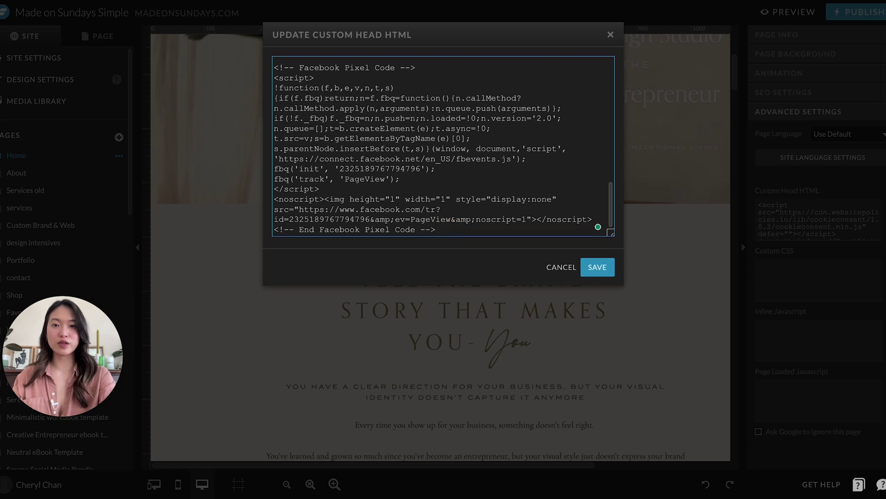
pyautogui.press('Return')
pyautogui.hotkey('ctrl', 'v')
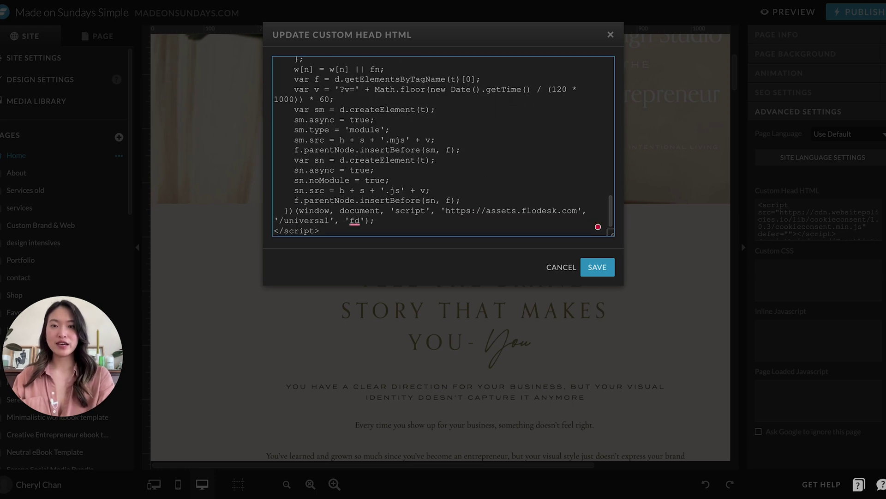
pyautogui.scroll(5, 472, 203)
pyautogui.scroll(-4, 473, 199)
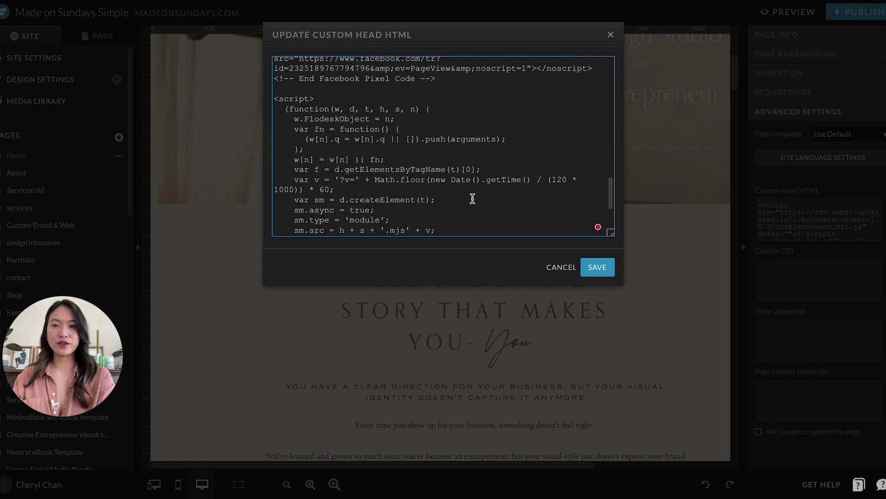
pyautogui.scroll(3, 472, 198)
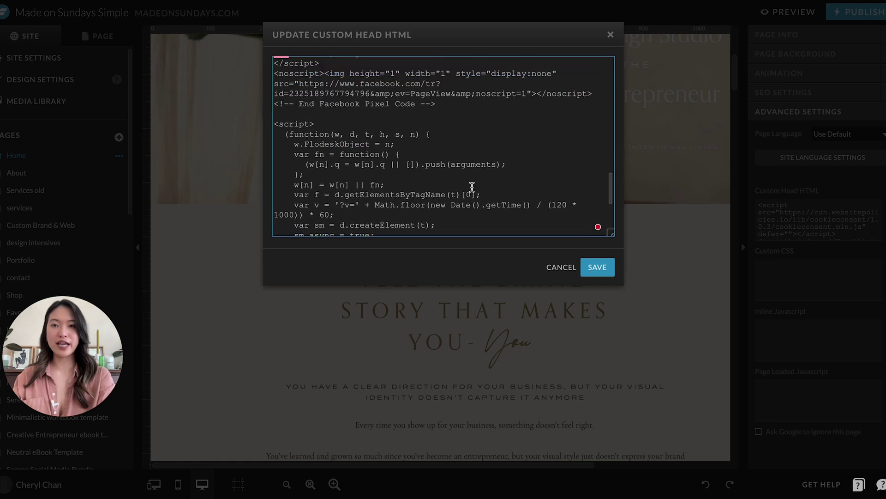
pyautogui.click(597, 268)
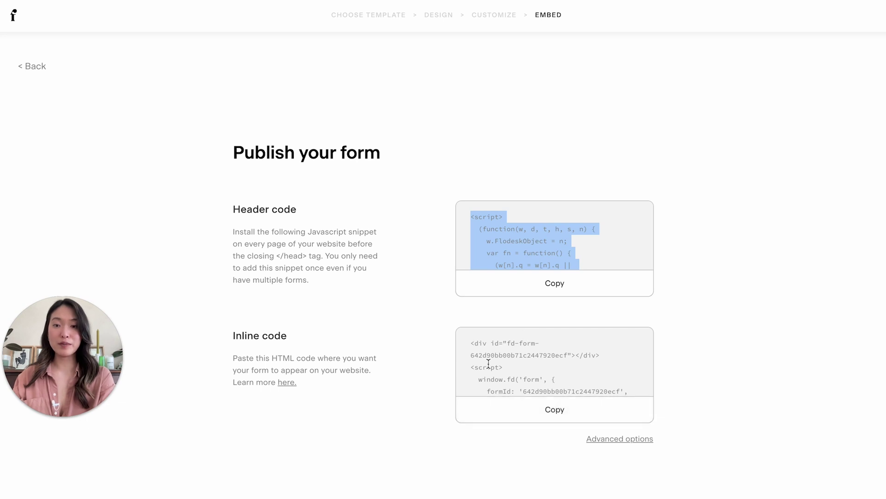
# Copy the Flodesk form's inline embed code from the Publish page.
pyautogui.click(563, 415)
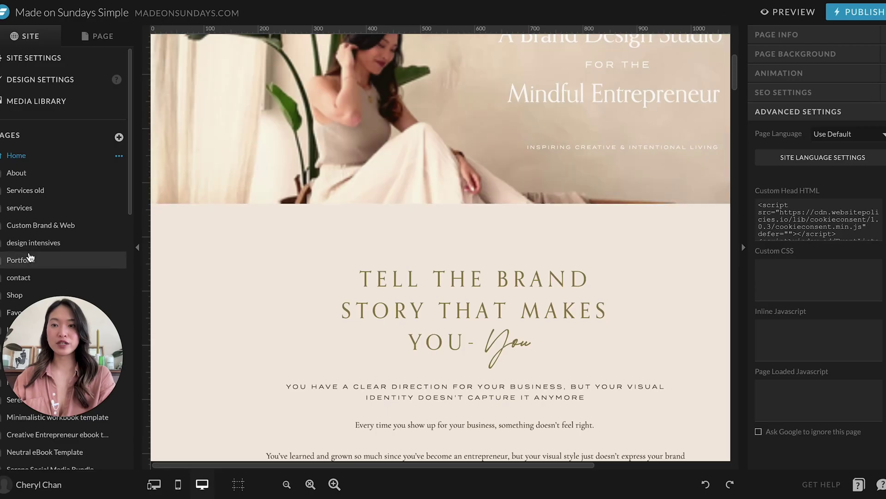
# Open the Flodesk Optin example site canvas and zoom out.
pyautogui.scroll(-10, 30, 257)
pyautogui.scroll(-3, 30, 257)
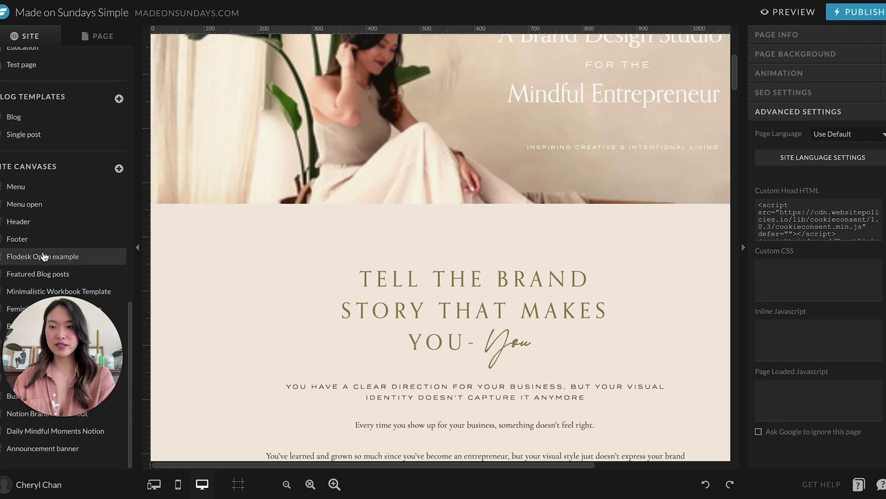
pyautogui.click(40, 239)
pyautogui.click(39, 257)
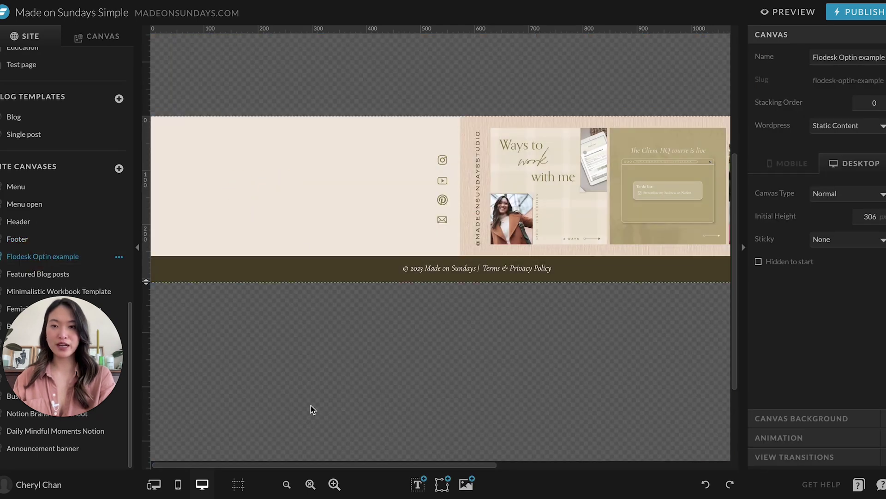
pyautogui.click(286, 484)
pyautogui.click(287, 484)
pyautogui.click(262, 150)
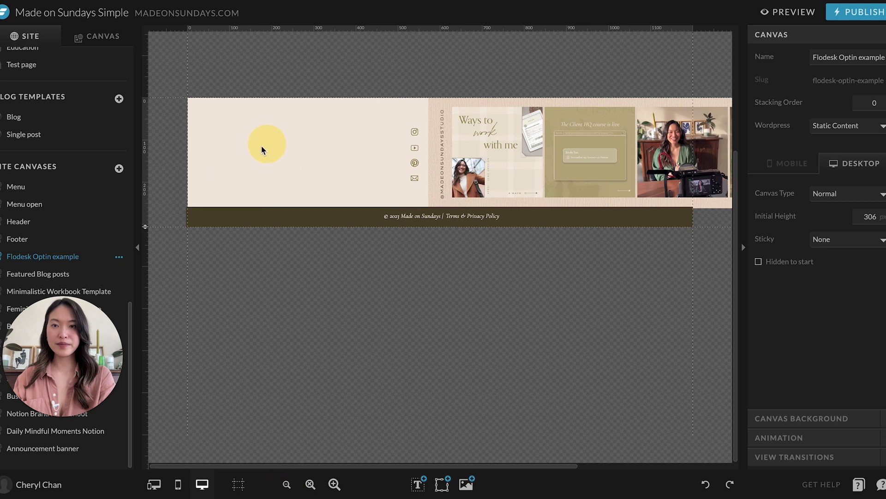
# Add an Embed Code element containing the Flodesk inline form code and save it.
pyautogui.moveTo(441, 482)
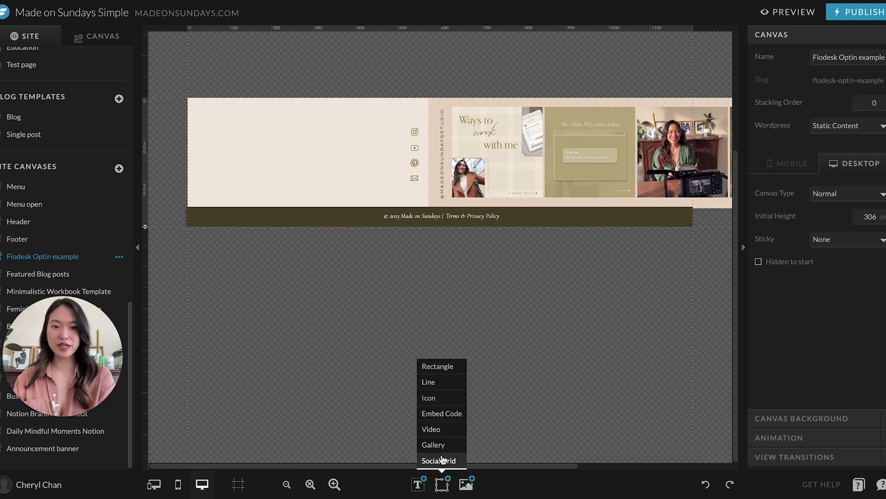
pyautogui.click(441, 413)
pyautogui.click(443, 161)
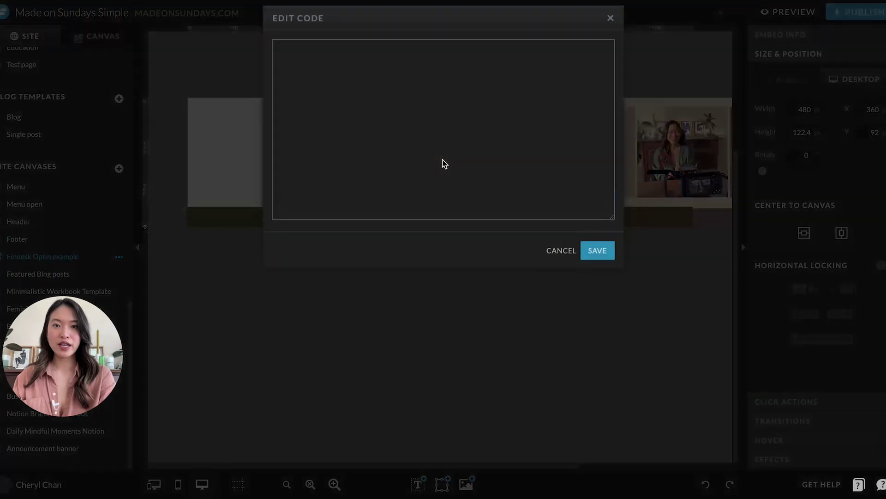
pyautogui.click(330, 89)
pyautogui.hotkey('ctrl', 'v')
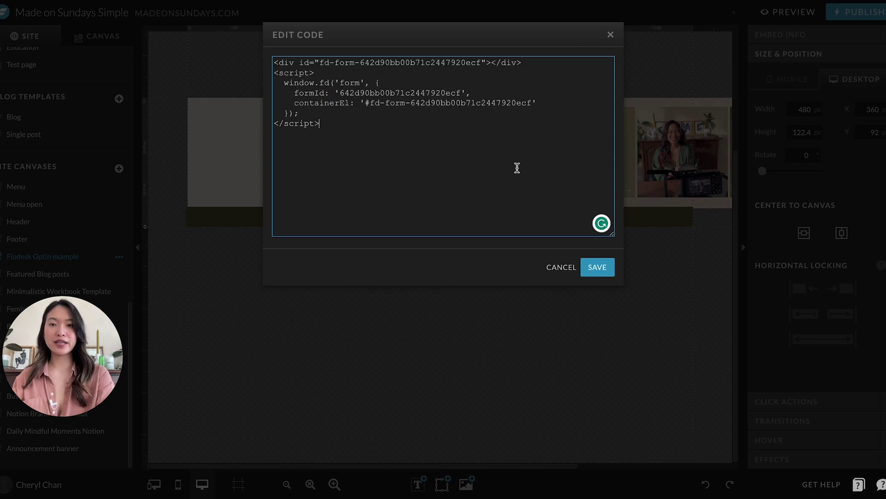
pyautogui.click(597, 267)
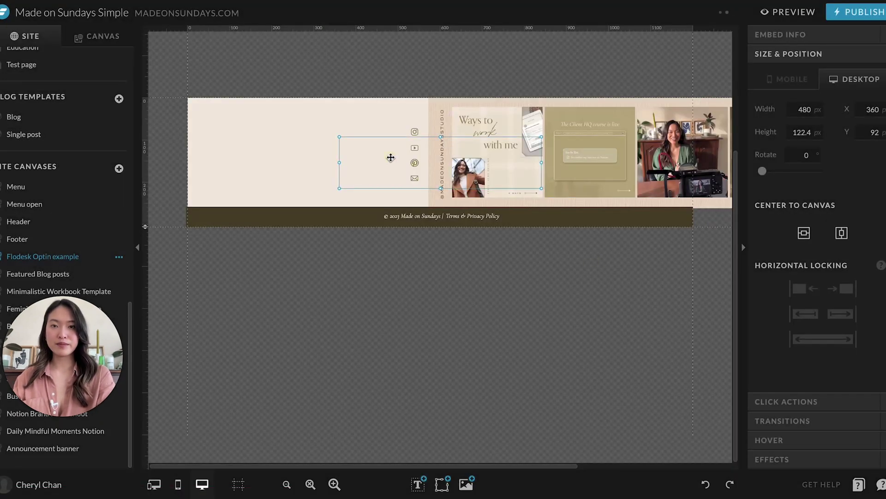
# Move the form embed to the left side of the banner.
pyautogui.moveTo(391, 157); pyautogui.dragTo(246, 149)
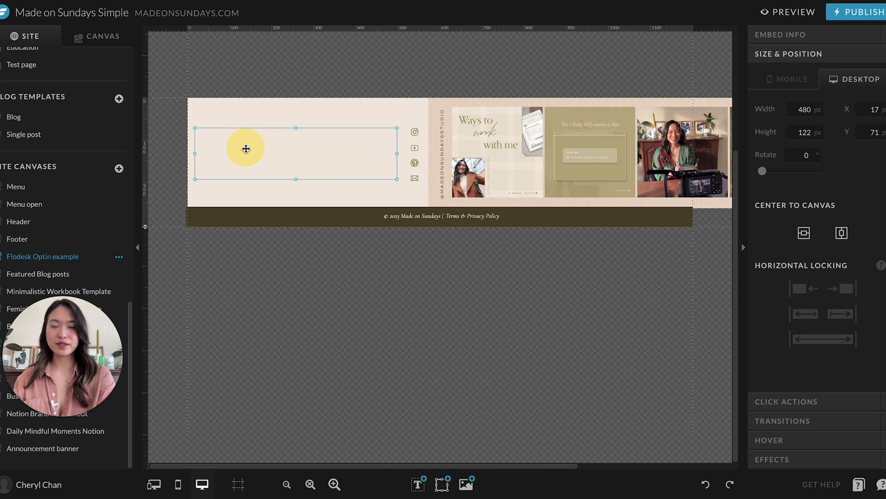
pyautogui.click(307, 196)
pyautogui.click(315, 159)
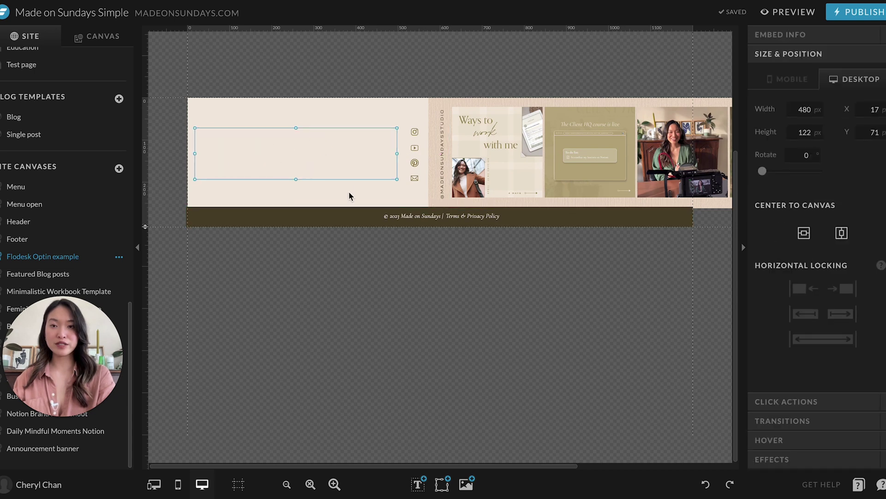
pyautogui.moveTo(339, 150); pyautogui.dragTo(339, 151)
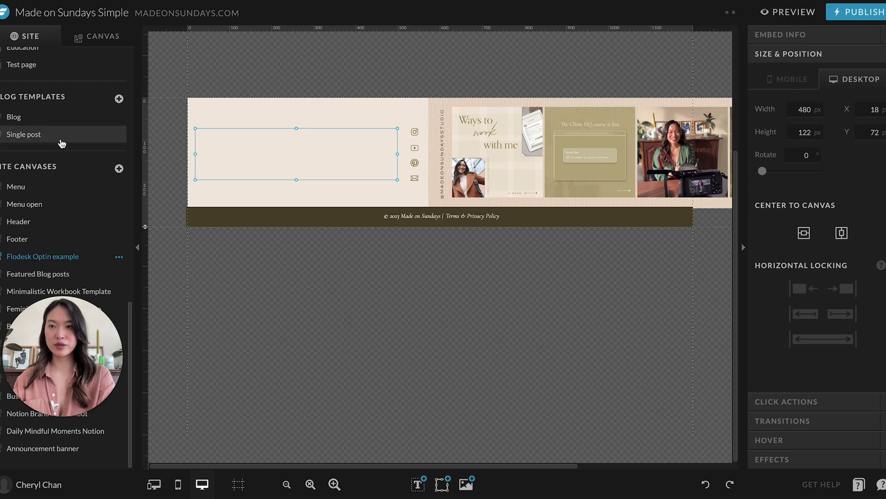
pyautogui.scroll(5, 53, 190)
# Add the Flodesk Optin Example canvas to the Home page, below the footer.
pyautogui.click(16, 155)
pyautogui.scroll(-10, 370, 306)
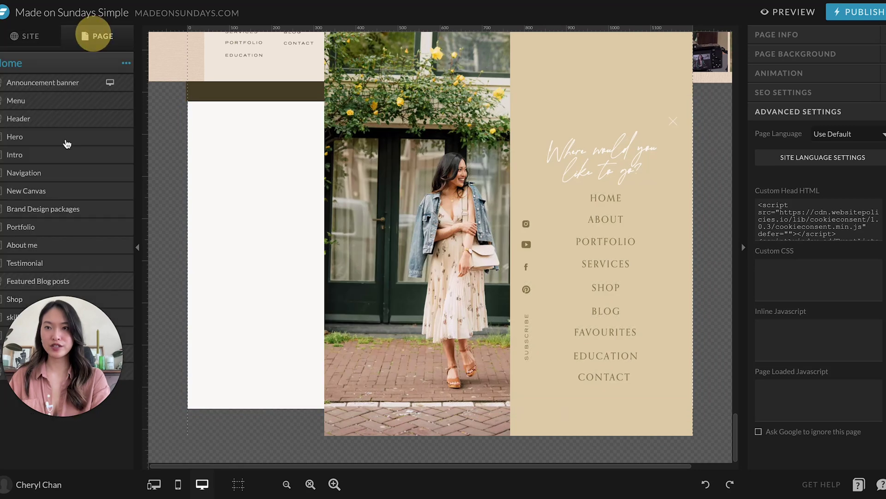
pyautogui.click(126, 63)
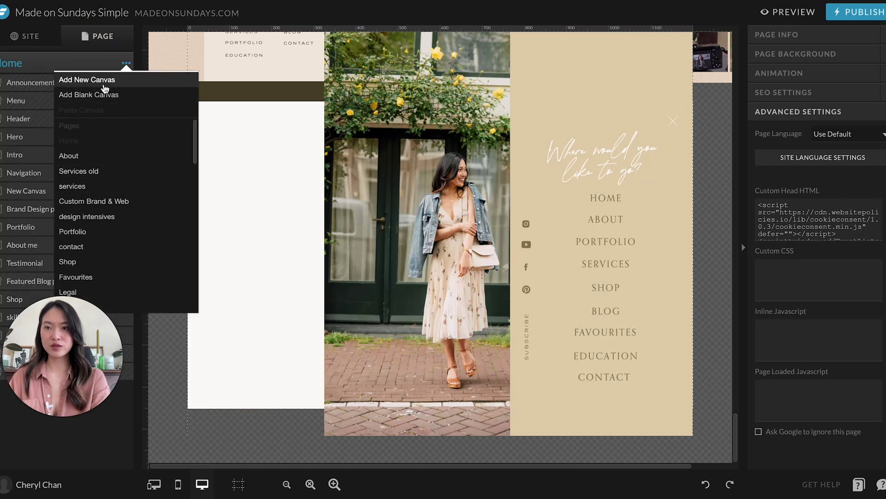
pyautogui.click(104, 86)
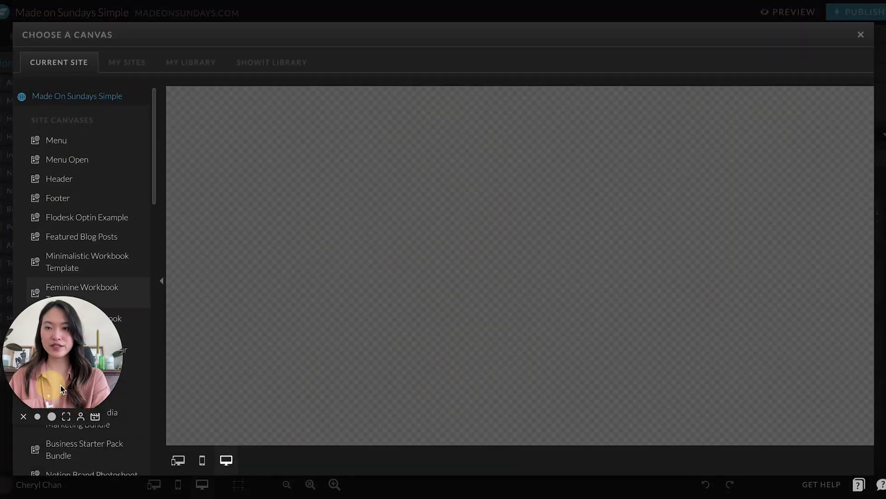
pyautogui.click(93, 221)
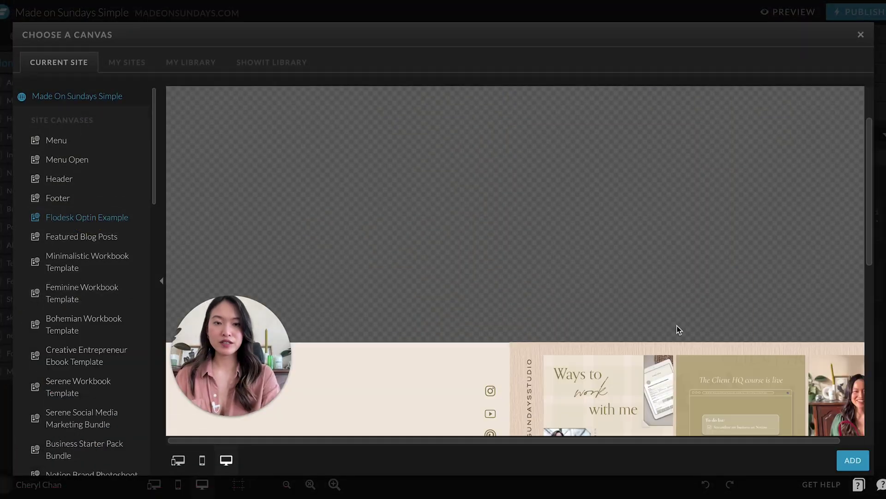
pyautogui.click(853, 460)
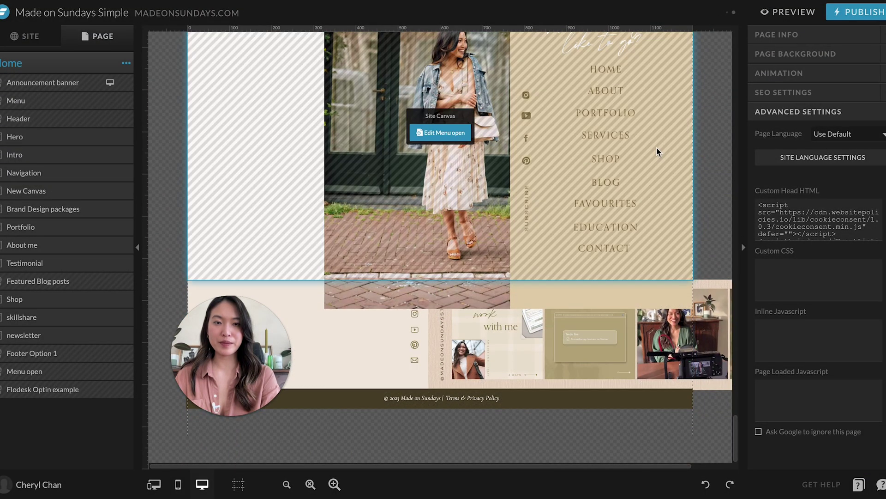
pyautogui.click(26, 45)
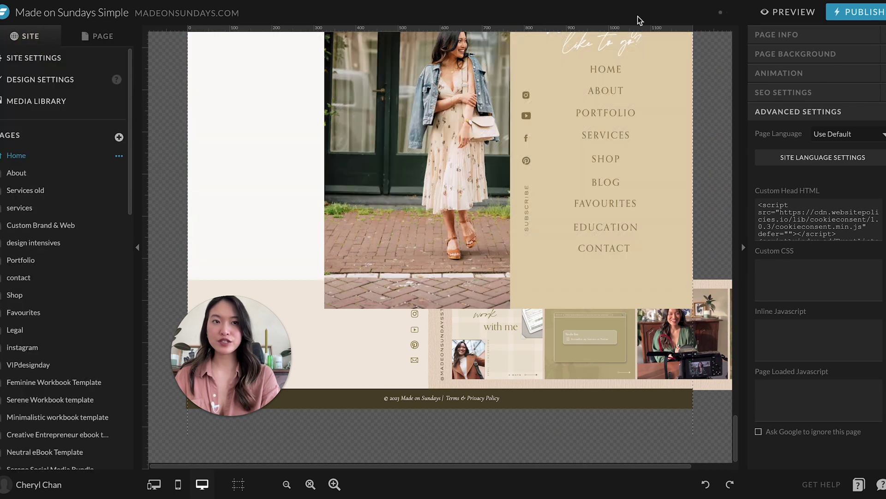
pyautogui.click(785, 14)
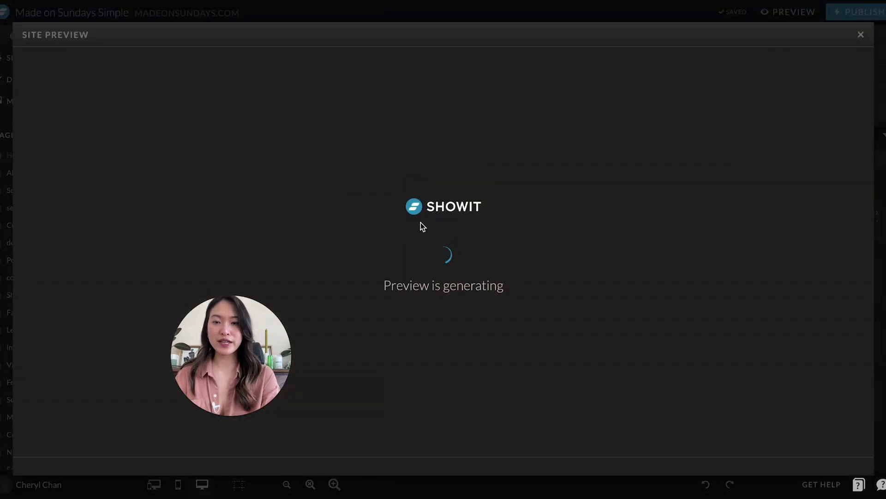
pyautogui.moveTo(208, 377); pyautogui.dragTo(40, 117)
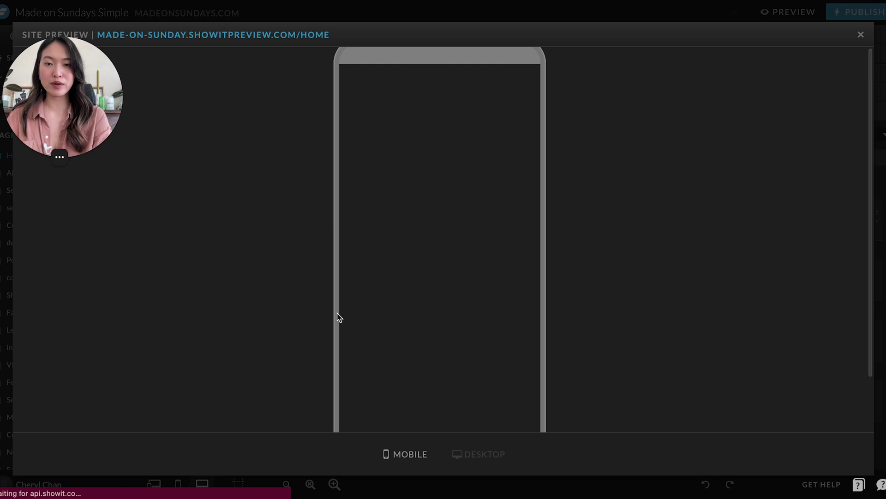
pyautogui.click(483, 455)
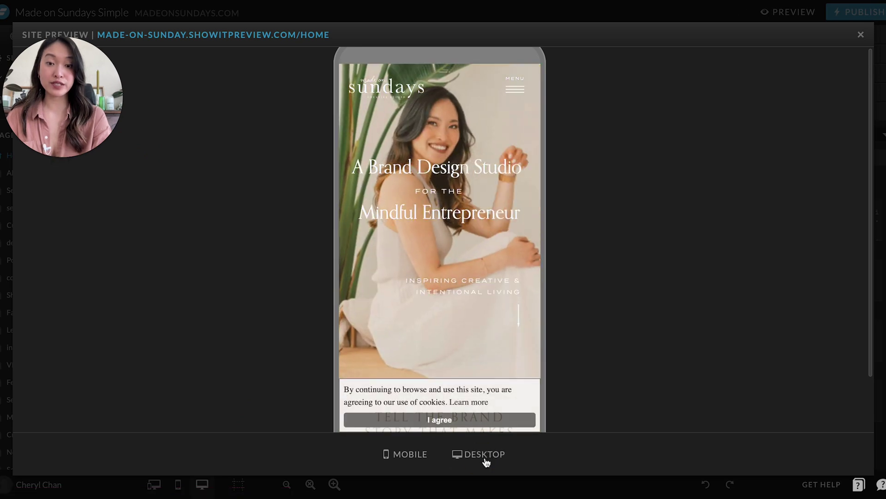
pyautogui.scroll(-5, 534, 208)
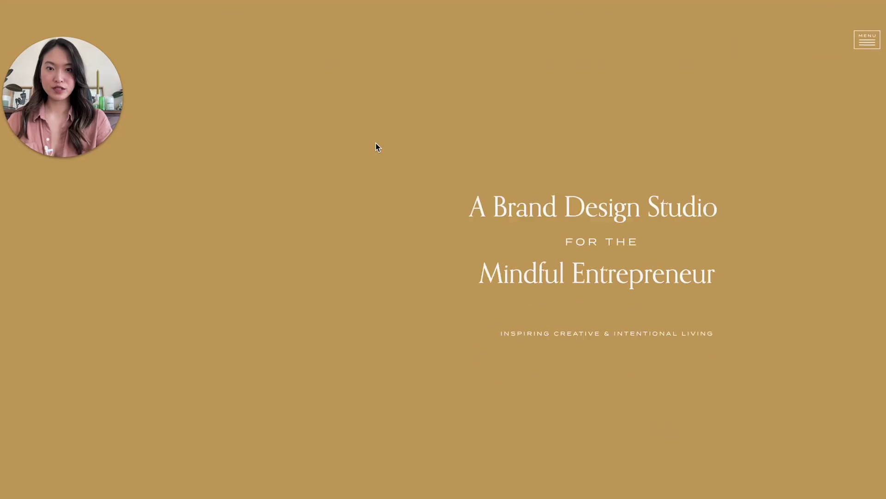
pyautogui.scroll(-20, 376, 143)
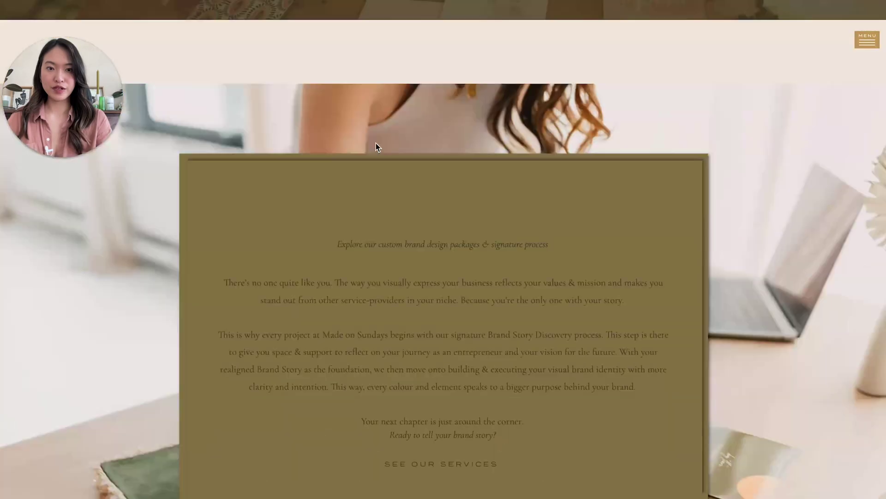
pyautogui.scroll(-10, 377, 147)
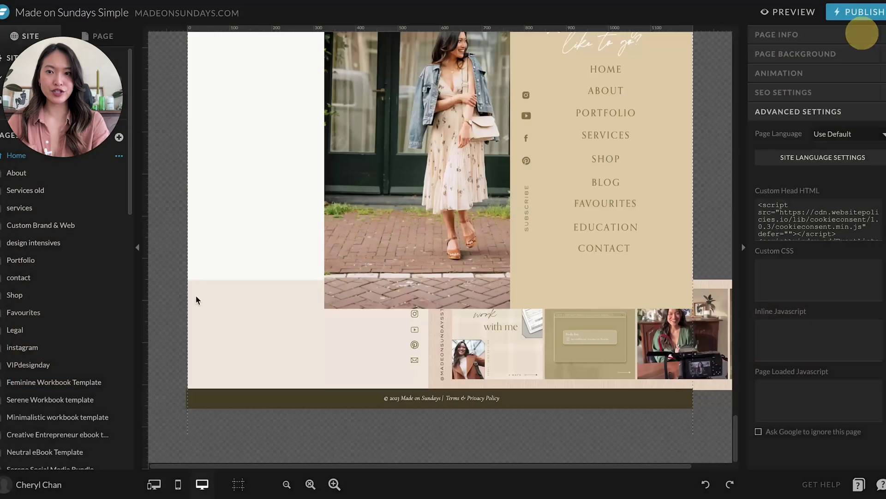
# Widen the Flodesk Optin example canvas's form embed to 574 px, extending it further left.
pyautogui.scroll(-8, 58, 319)
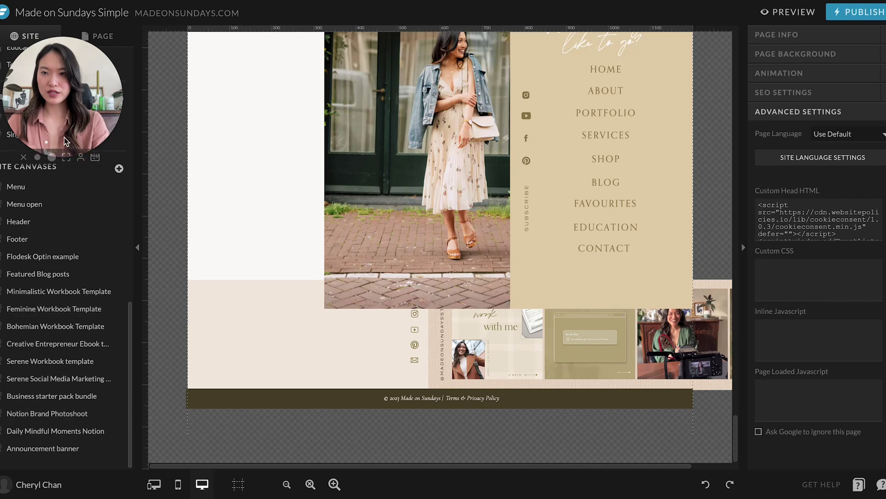
pyautogui.scroll(10, 36, 249)
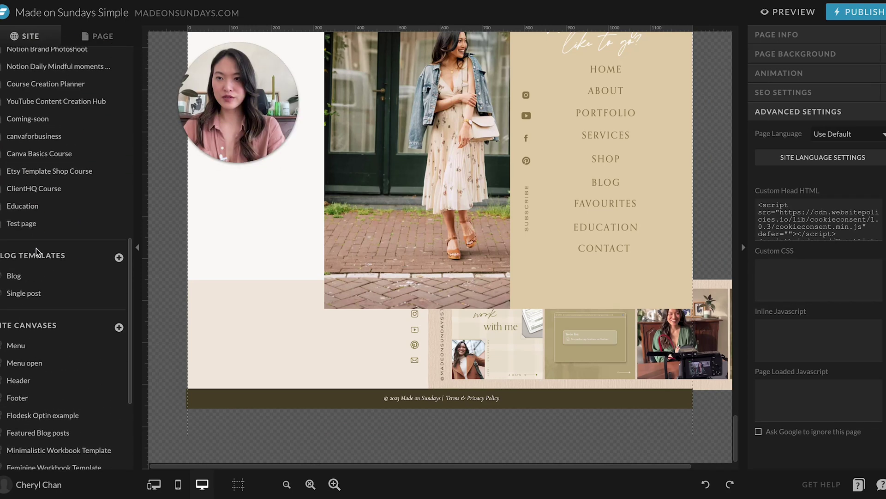
pyautogui.click(43, 256)
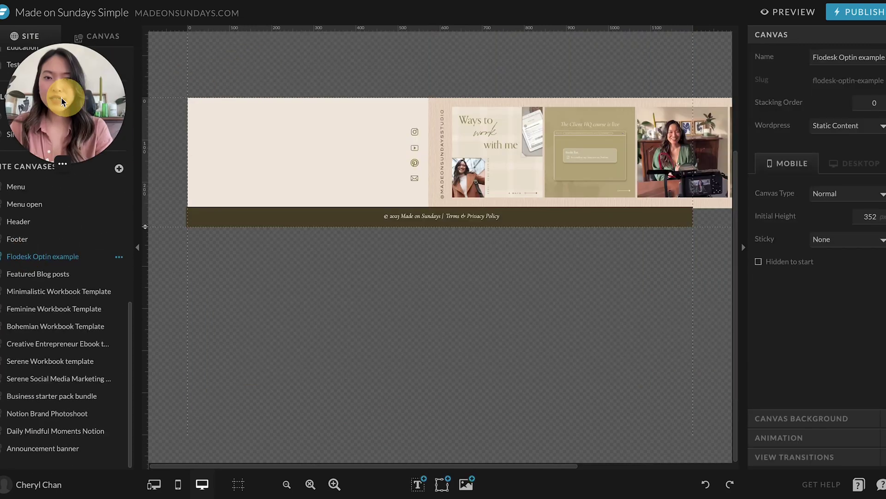
pyautogui.click(287, 155)
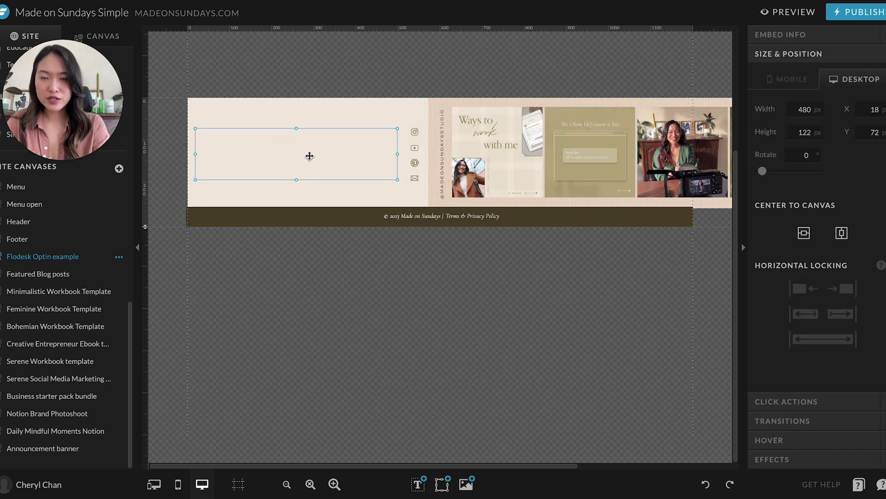
pyautogui.moveTo(197, 154); pyautogui.dragTo(157, 154)
pyautogui.moveTo(264, 154); pyautogui.dragTo(273, 155)
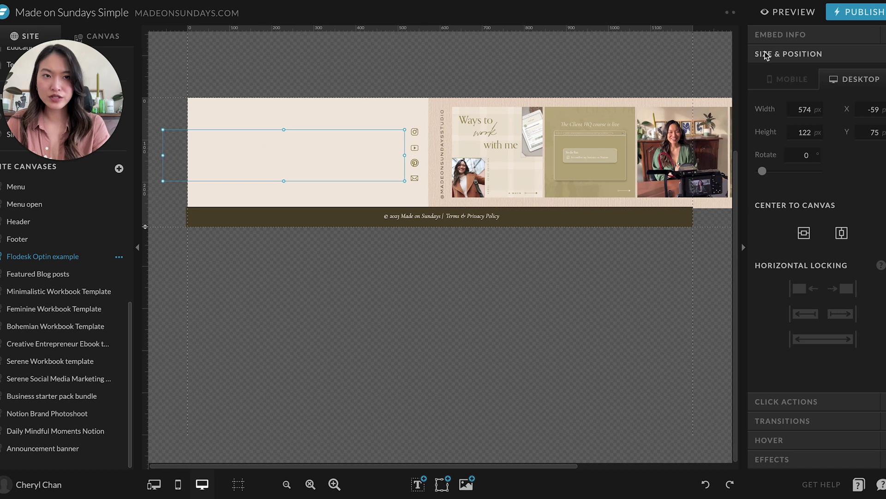
# Preview the site, then lower the form embed to Y 104.
pyautogui.click(801, 14)
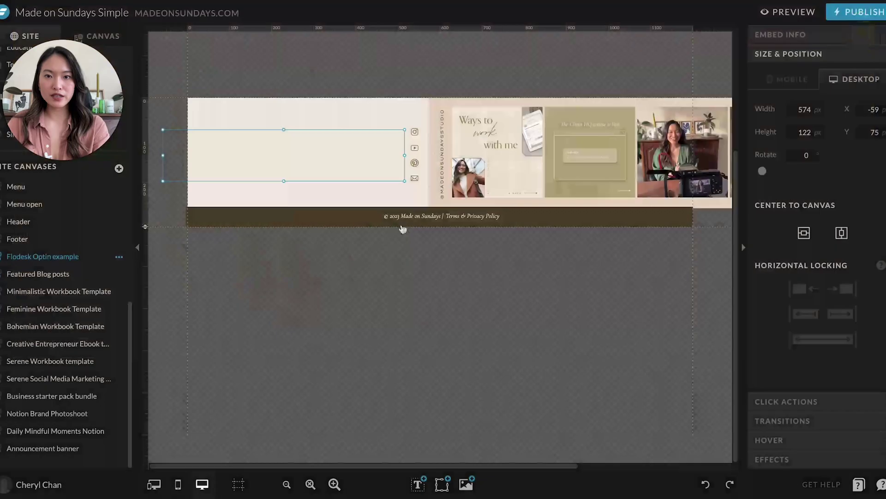
pyautogui.moveTo(343, 161); pyautogui.dragTo(342, 175)
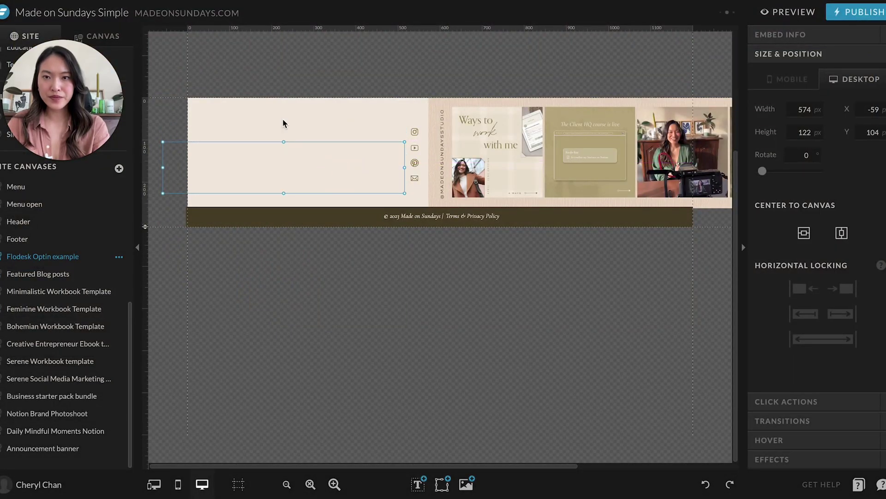
# Add a heading text box and place it at the footer banner's top-left, above the form.
pyautogui.click(308, 125)
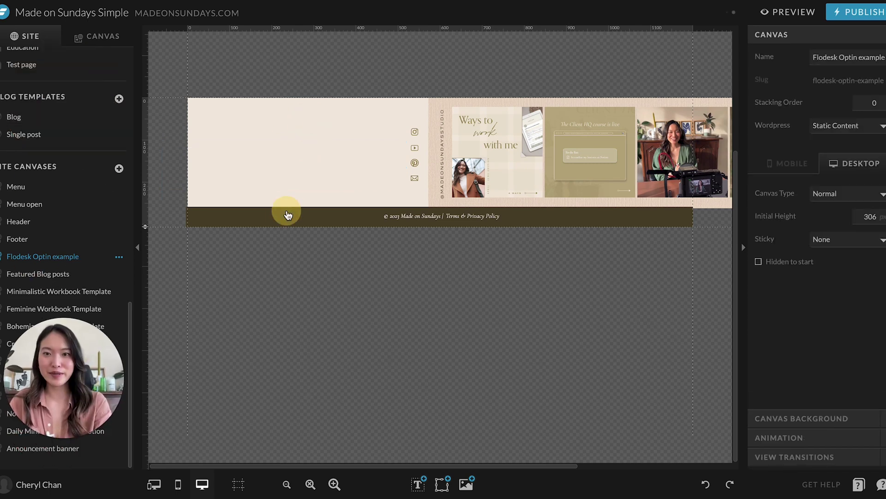
pyautogui.click(287, 185)
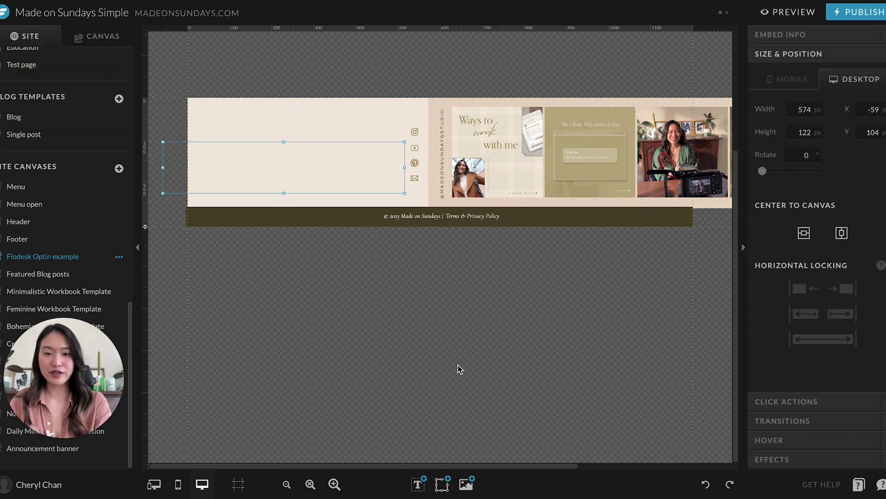
pyautogui.moveTo(417, 482)
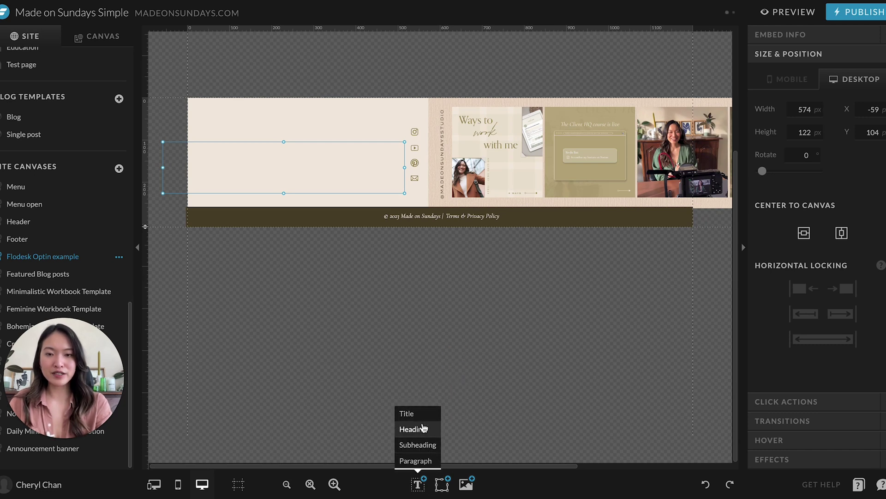
pyautogui.click(425, 429)
pyautogui.moveTo(432, 164); pyautogui.dragTo(221, 133)
# Enter 'Email me my free guide:' as the heading text and clear the selection.
pyautogui.write('Email')
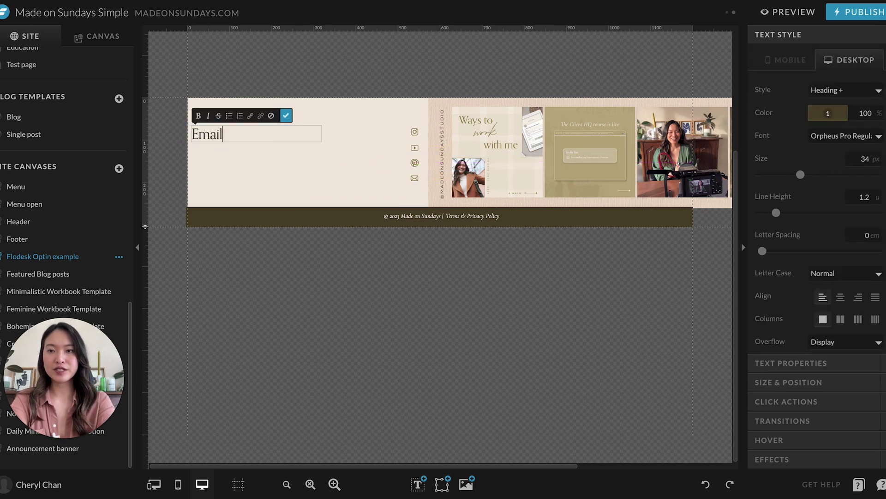
pyautogui.write(' me my fr')
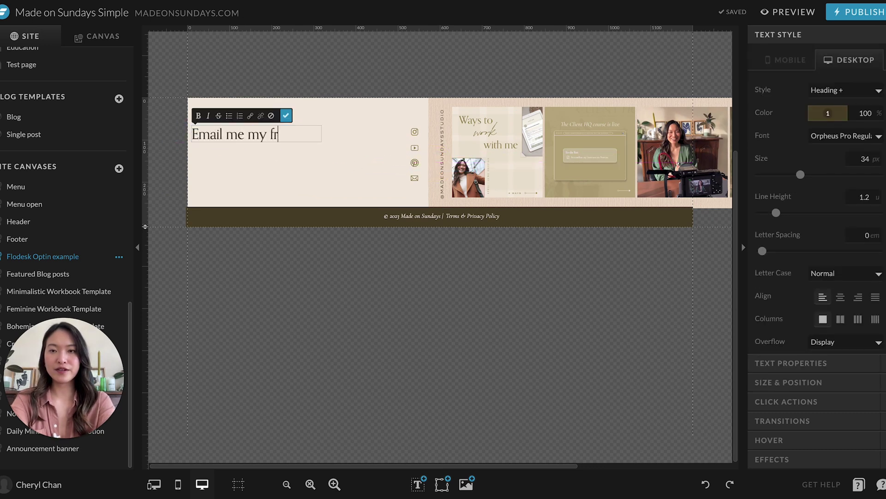
pyautogui.write('ee guide')
pyautogui.click(329, 141)
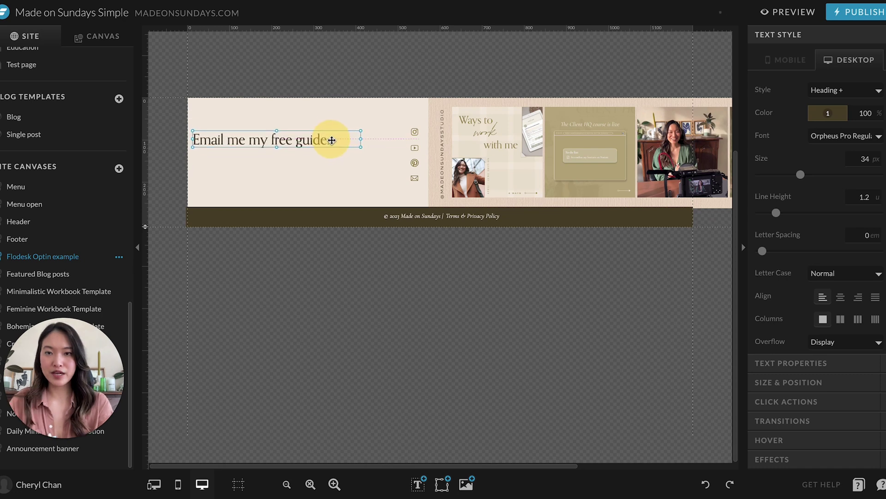
pyautogui.write(':')
pyautogui.click(331, 159)
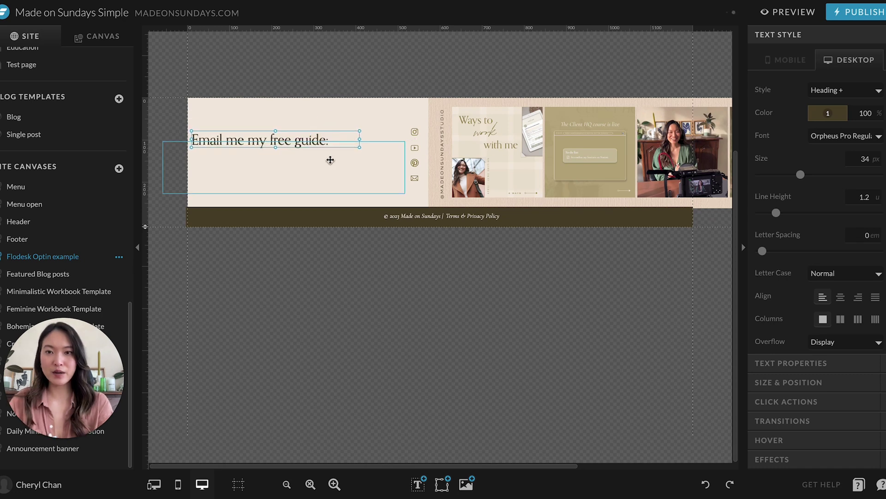
pyautogui.click(332, 121)
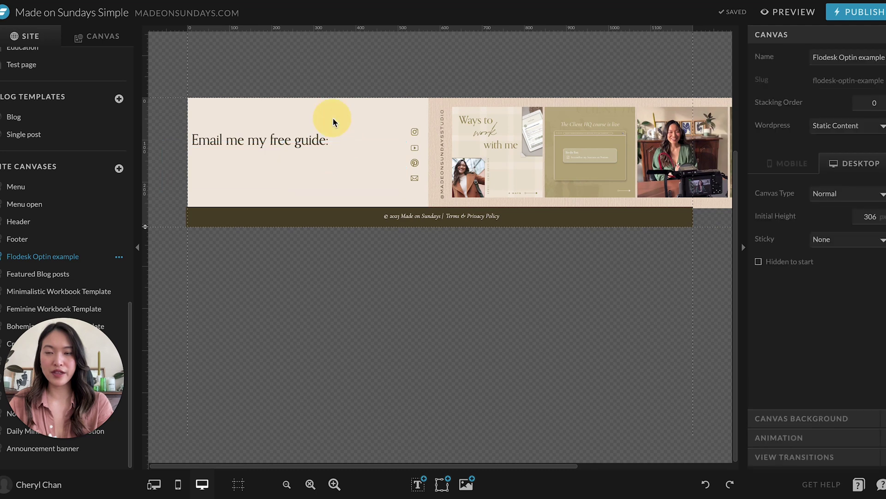
pyautogui.click(456, 266)
pyautogui.click(799, 7)
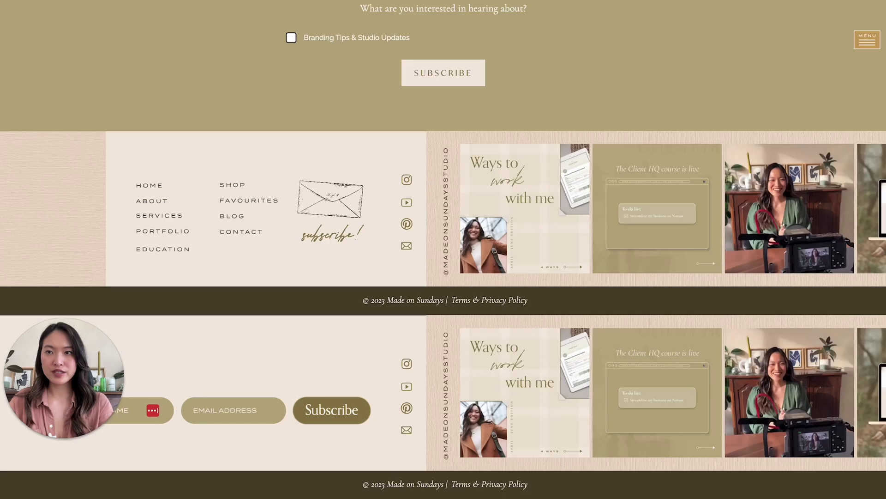
pyautogui.moveTo(69, 352); pyautogui.dragTo(67, 135)
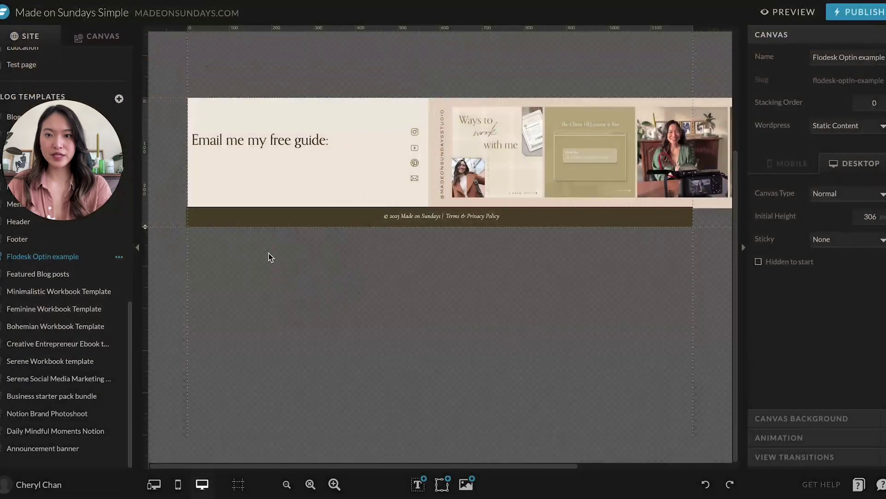
pyautogui.click(270, 143)
pyautogui.click(277, 167)
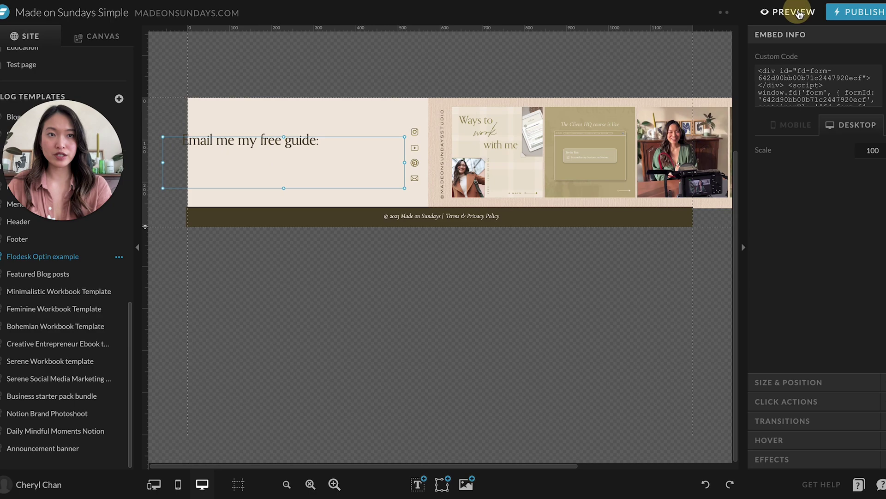
# Launch the Showit site preview to check the heading above the form.
pyautogui.click(788, 12)
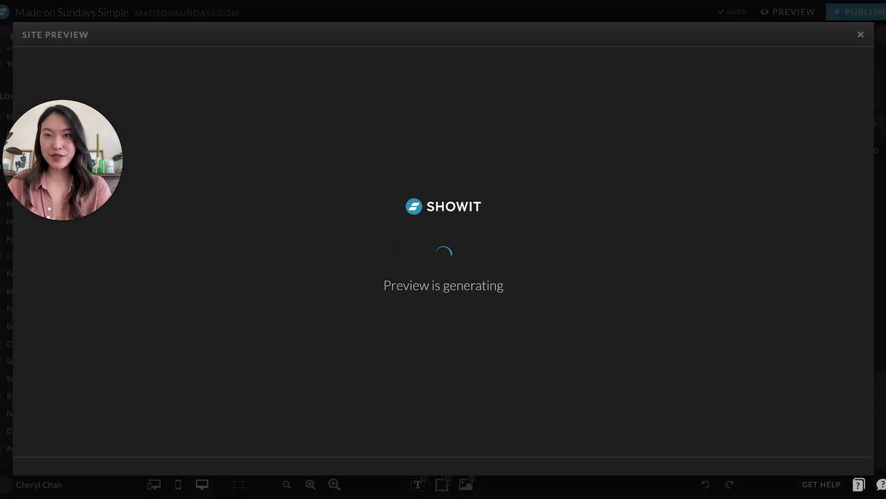